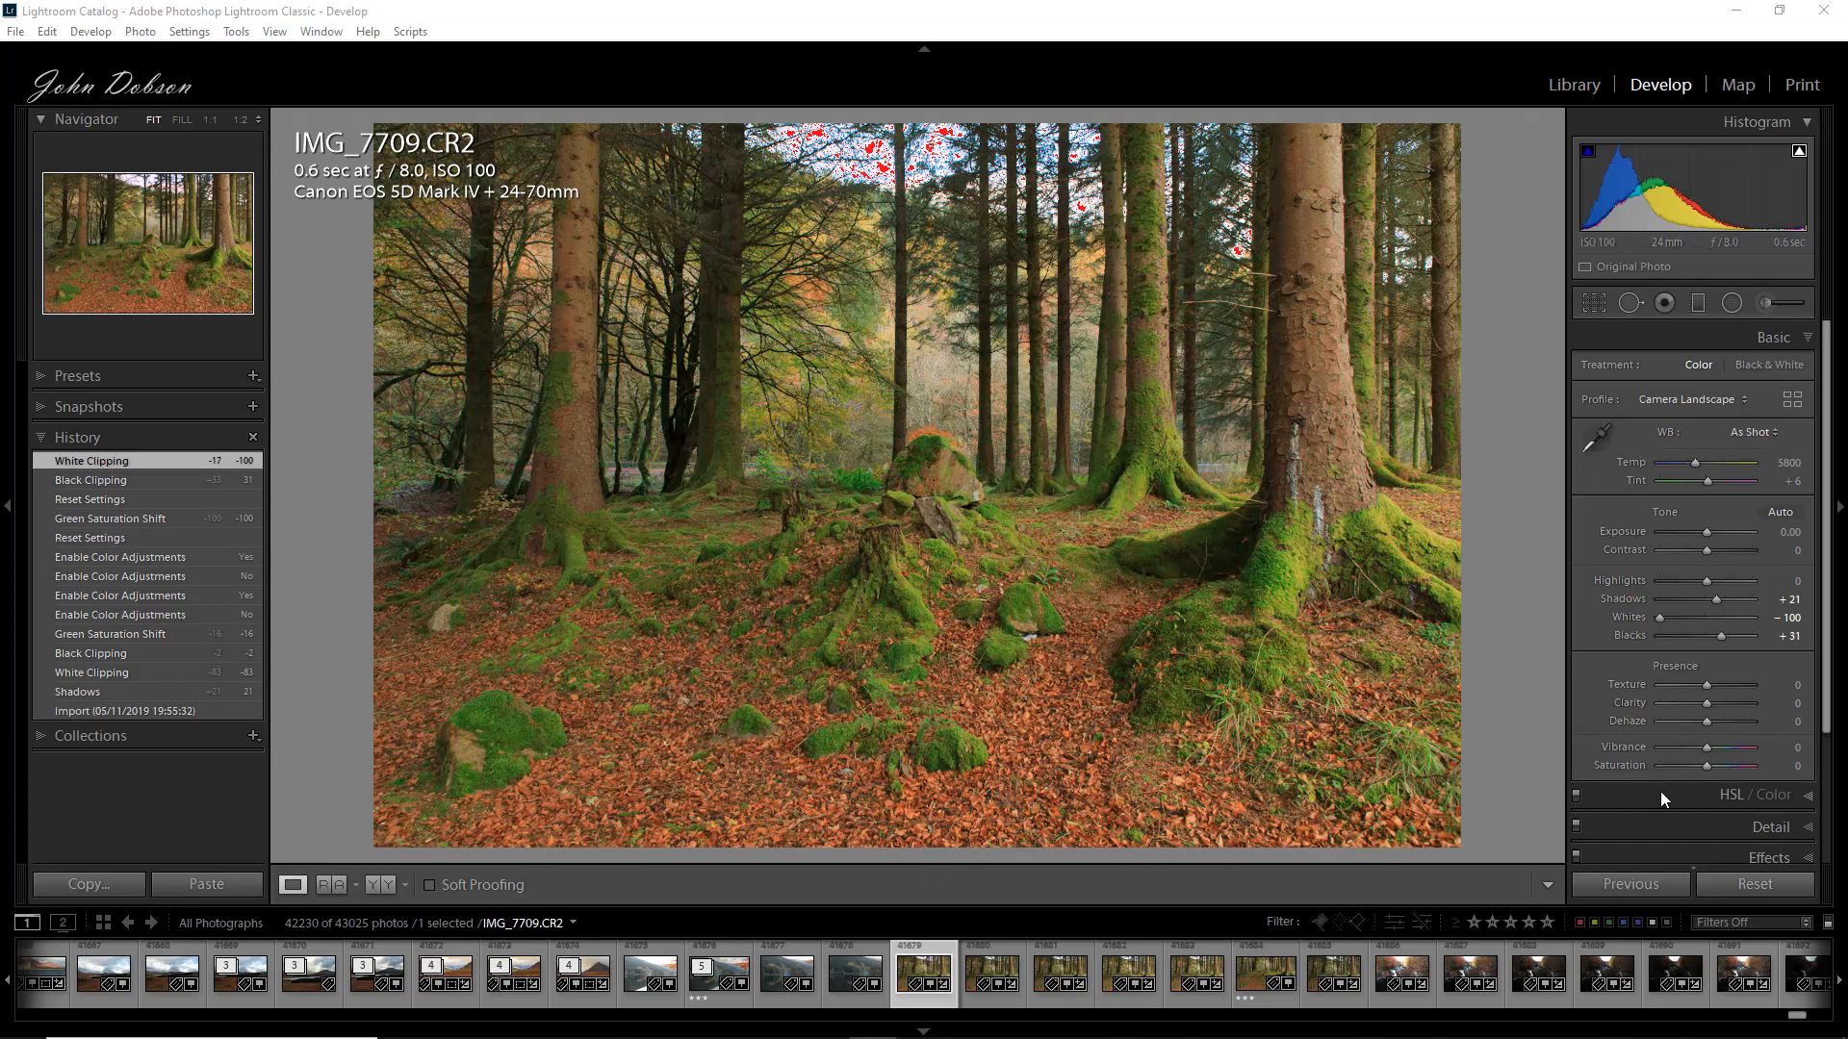
# Try reducing the whole photo's Saturation to -38 and undo it.
pyautogui.moveTo(1707, 764); pyautogui.dragTo(1688, 764)
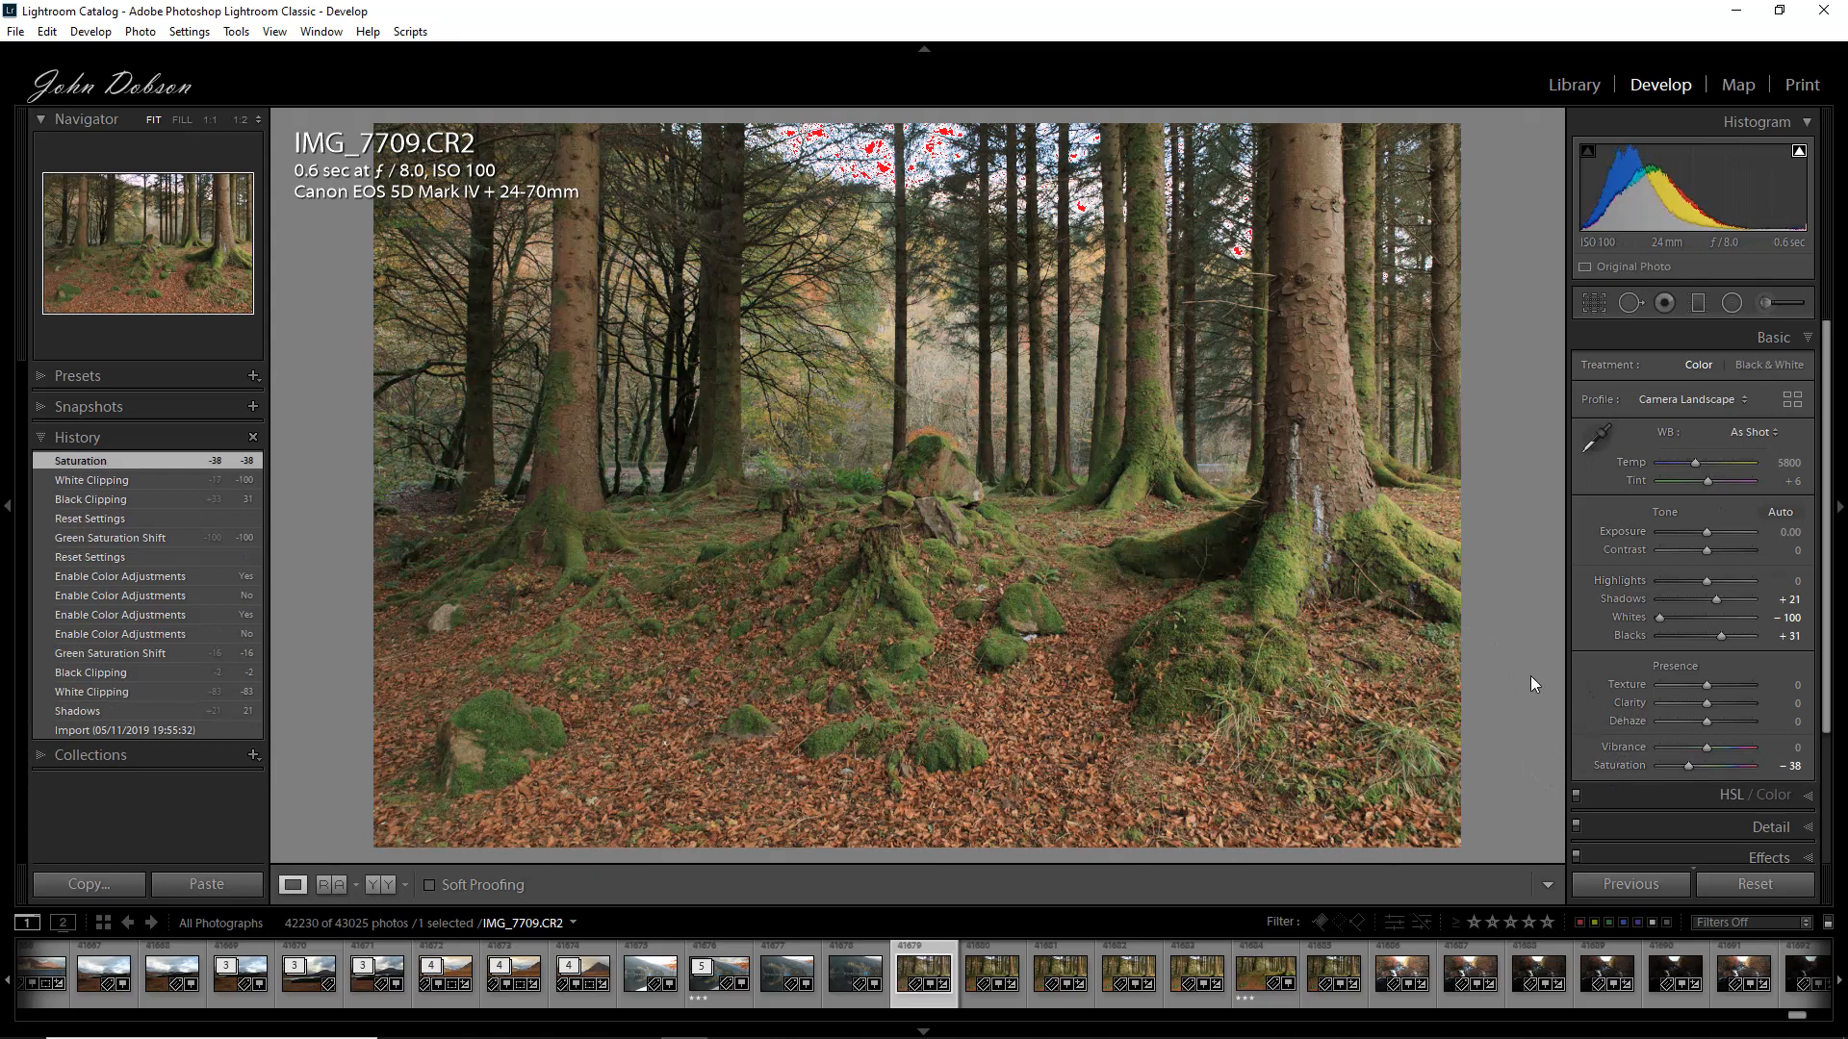
pyautogui.hotkey('ctrl', 'z')
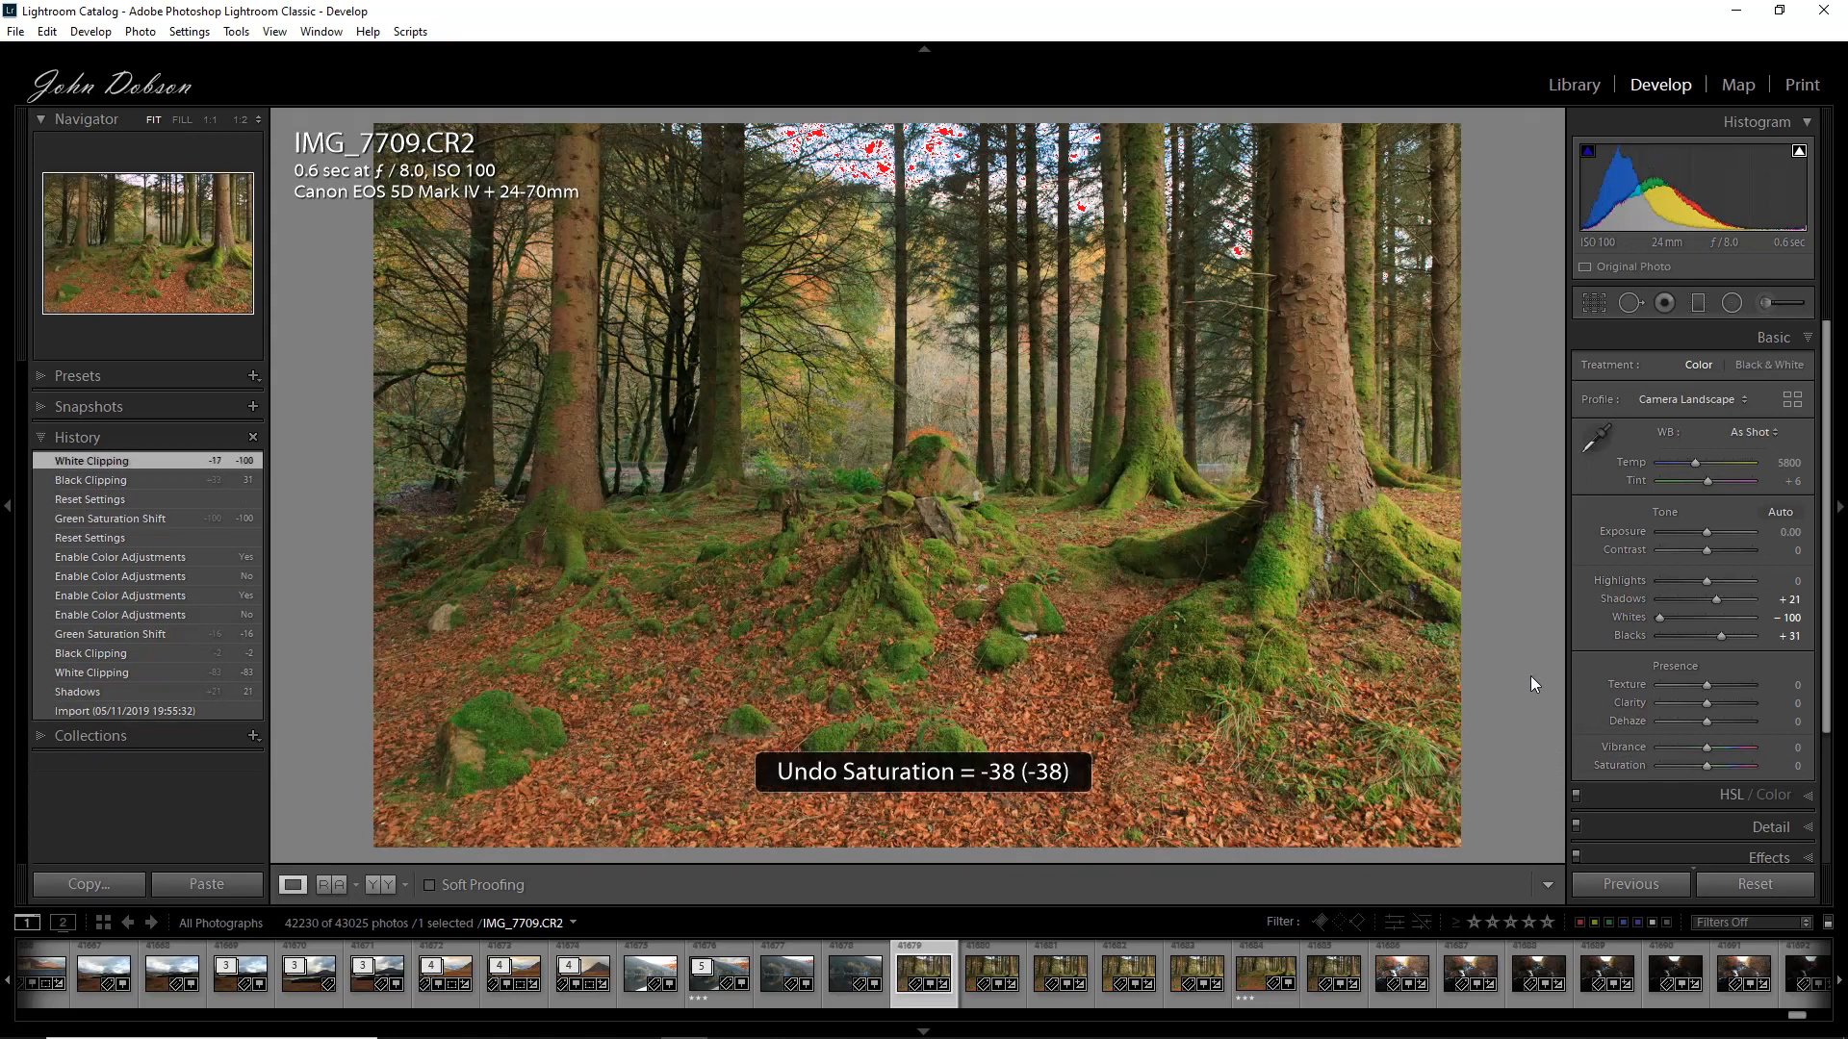
# Try desaturating the moss and leaves with targeted HSL adjustment, taking green to -100, yellow to -45 and orange to -41, and undo both changes.
pyautogui.click(1655, 801)
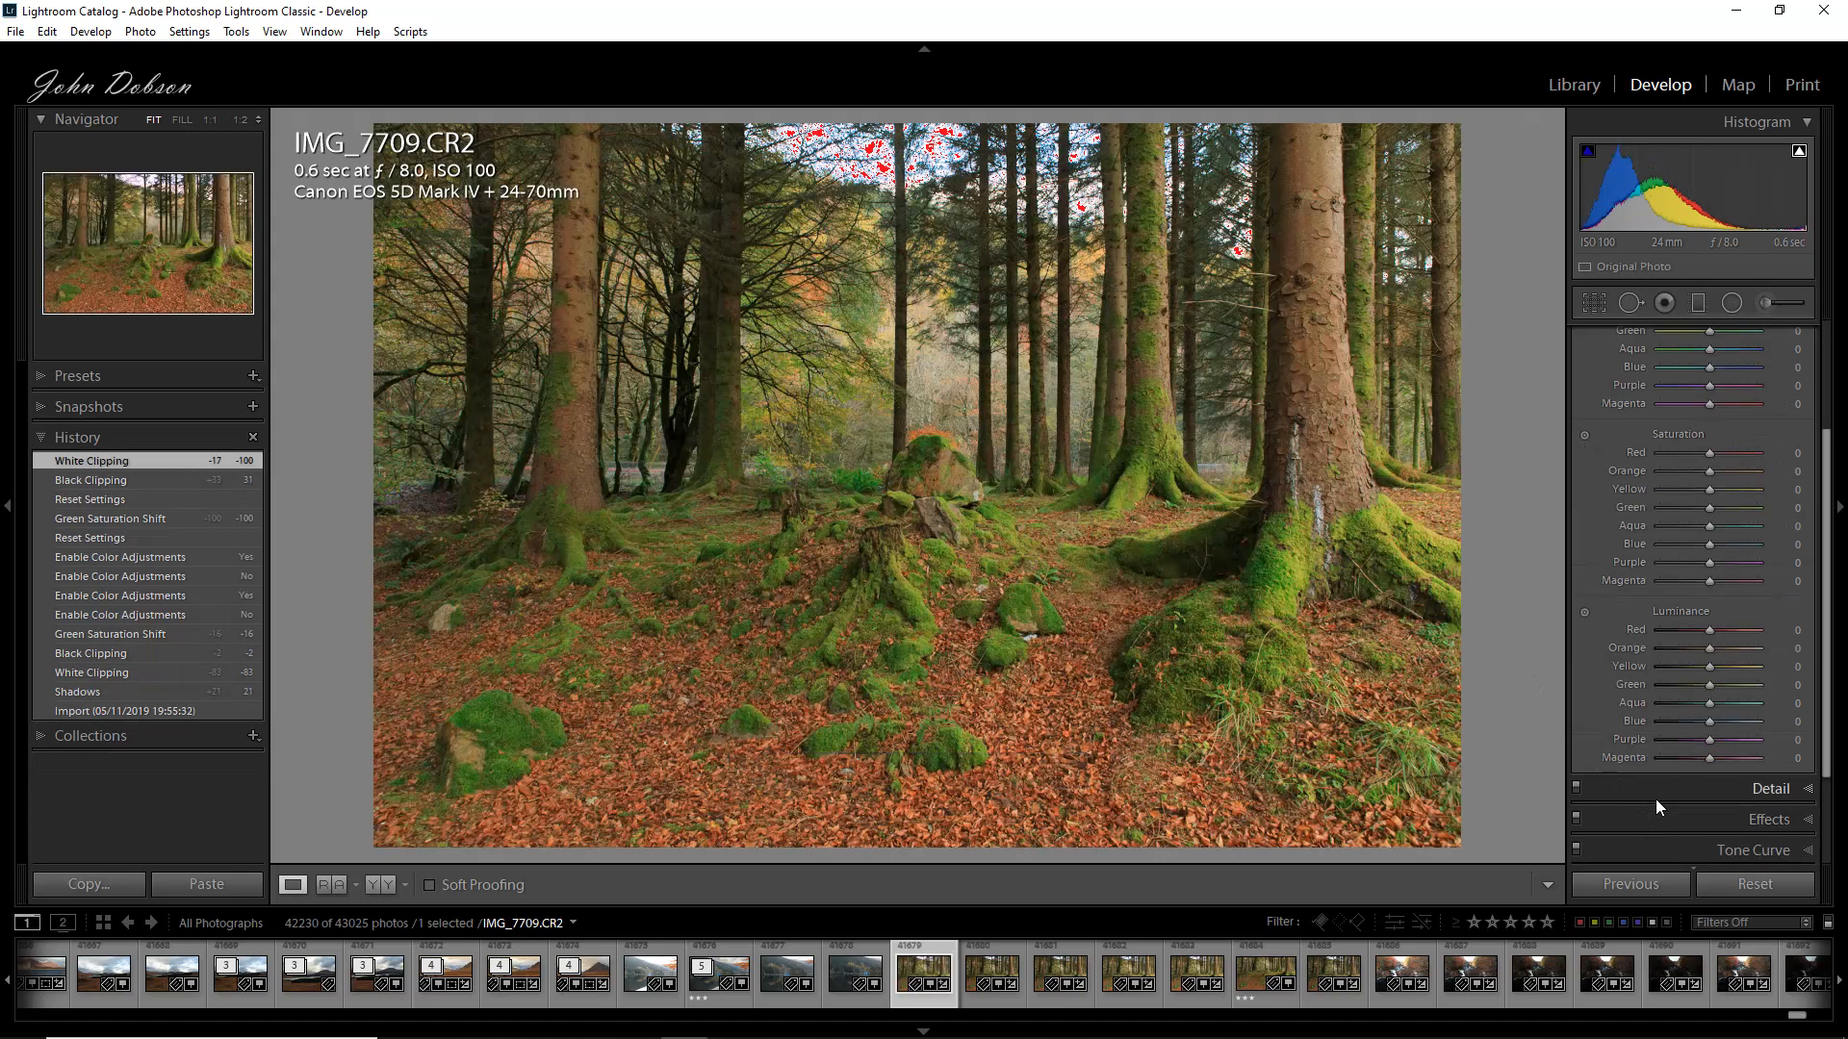
pyautogui.click(1585, 437)
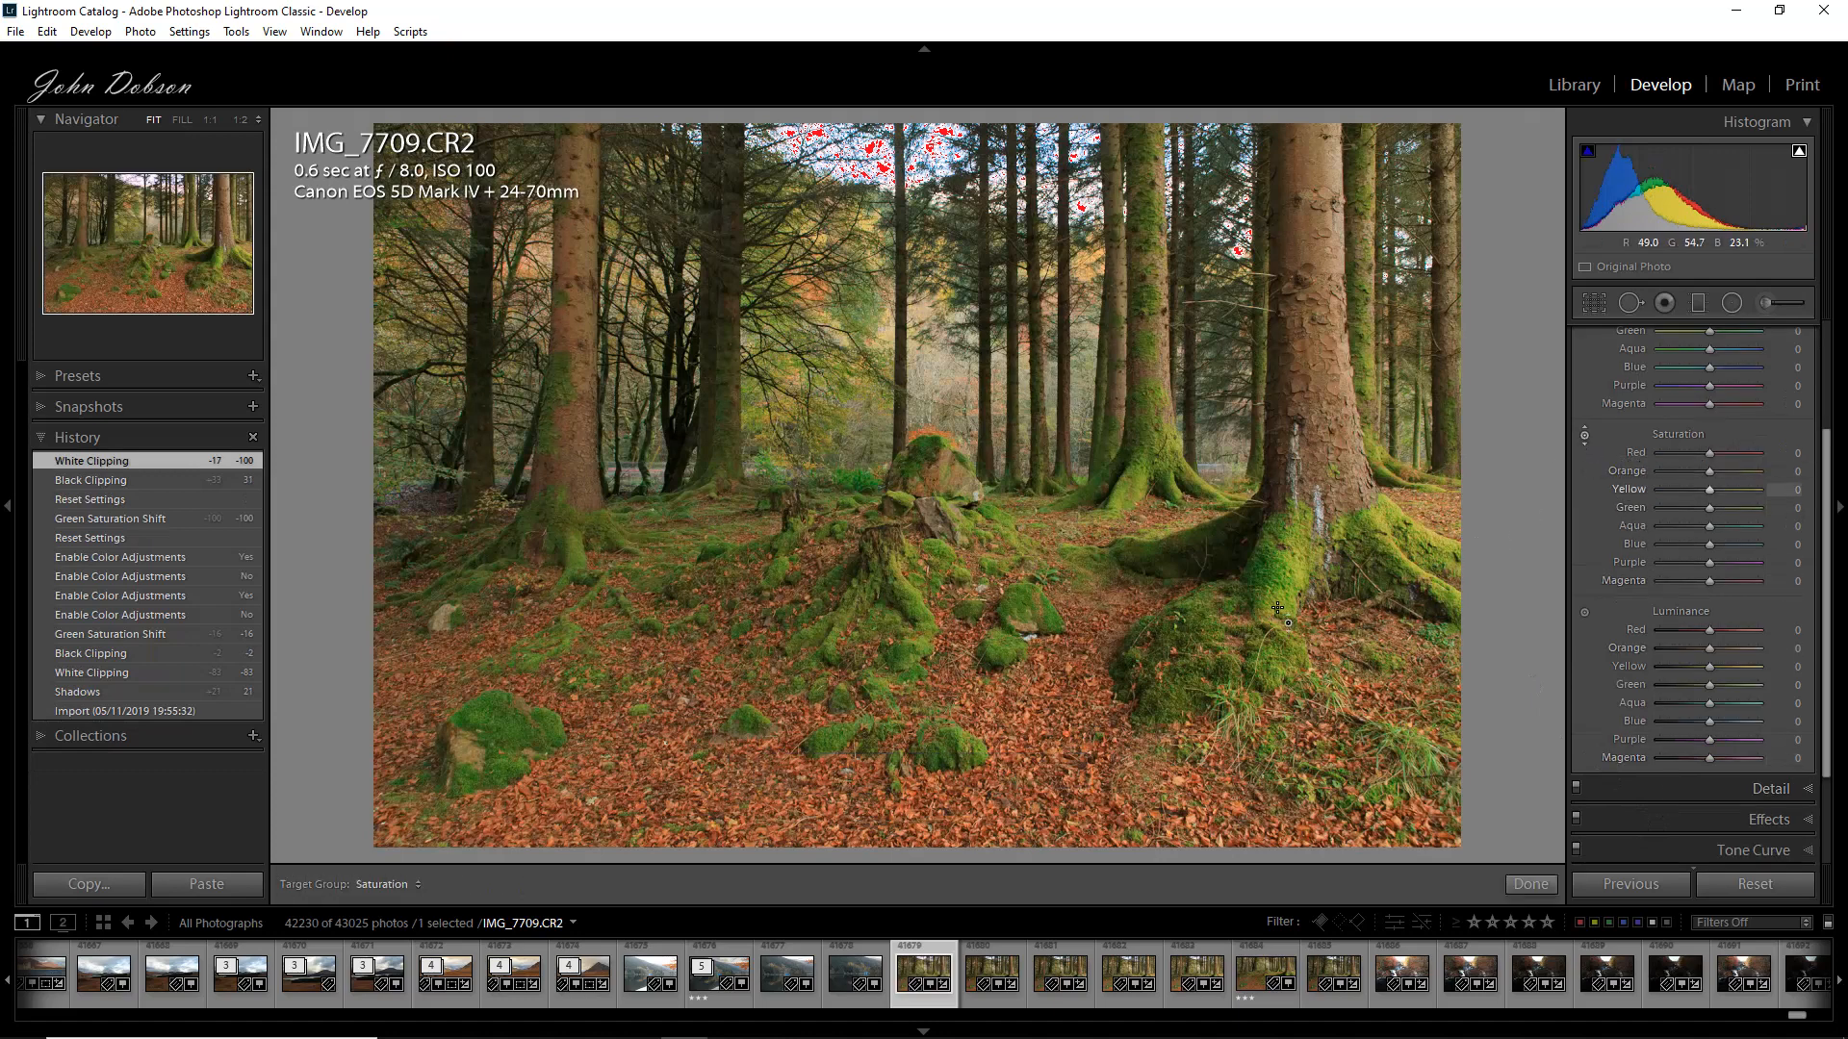
pyautogui.moveTo(1280, 568); pyautogui.dragTo(1289, 722)
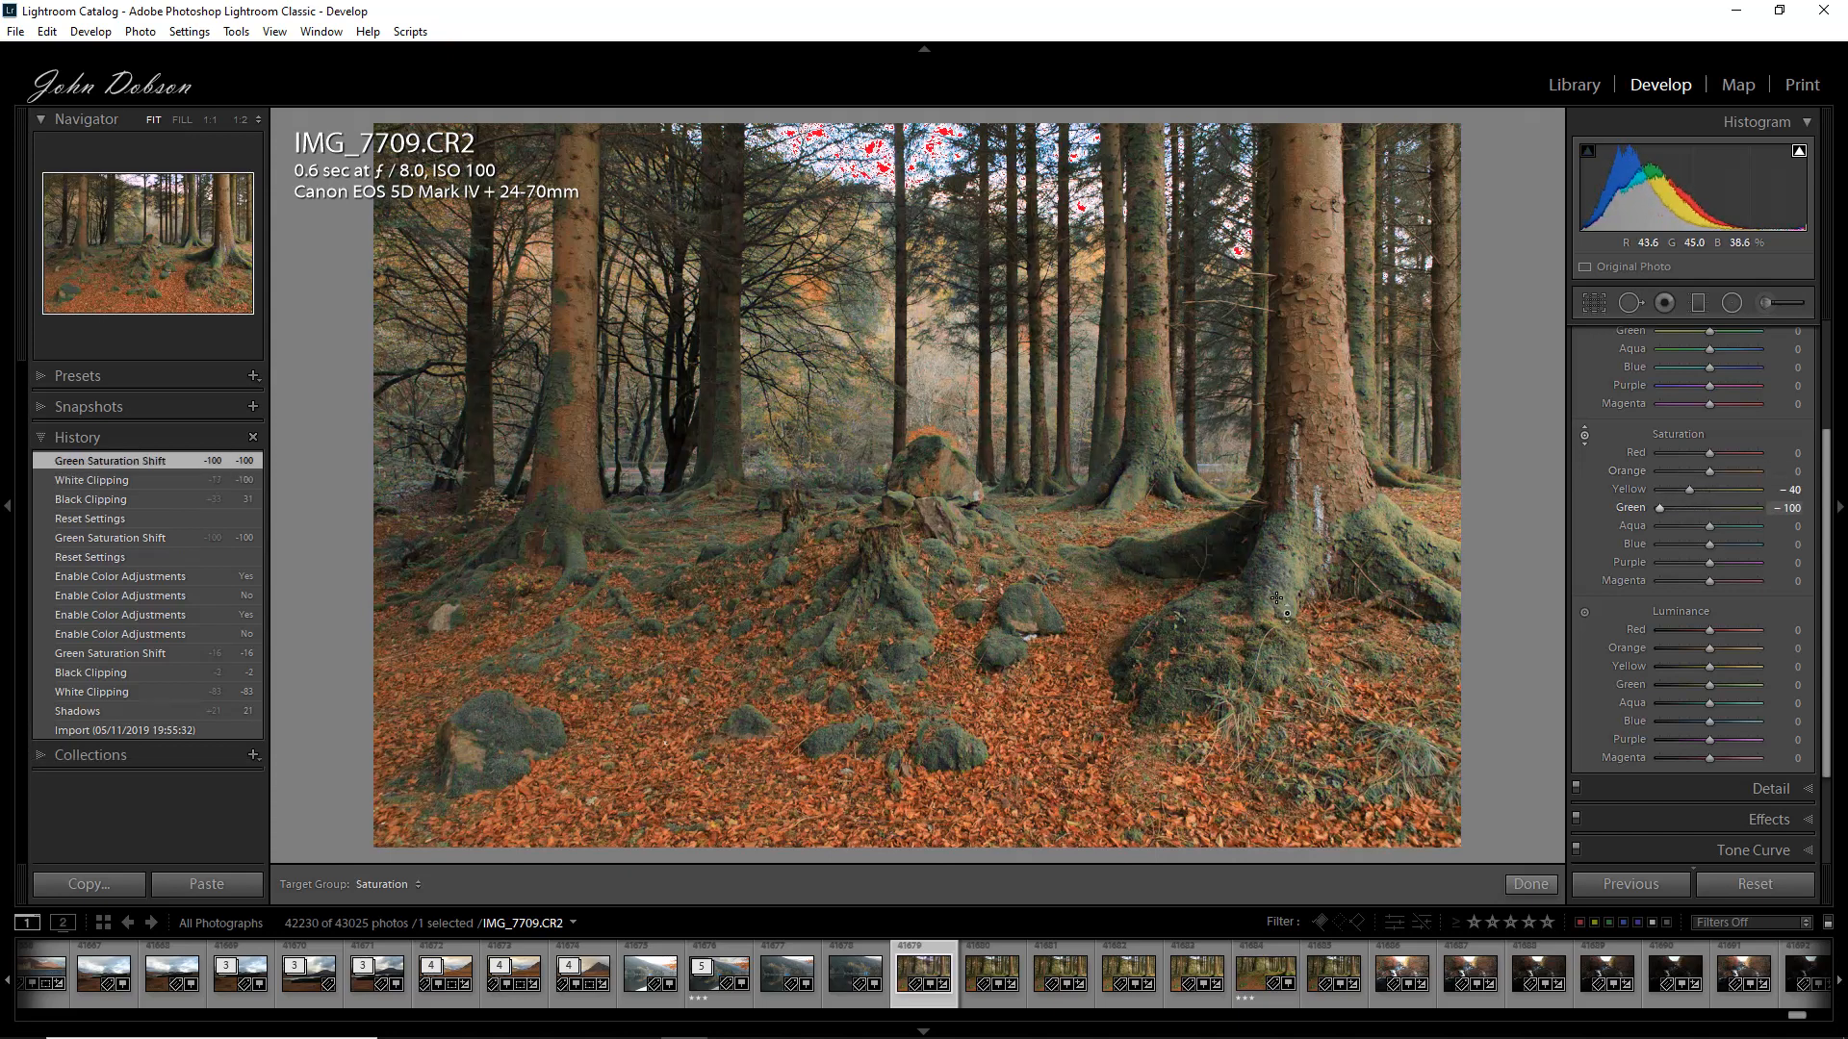
pyautogui.moveTo(1028, 717); pyautogui.dragTo(1043, 758)
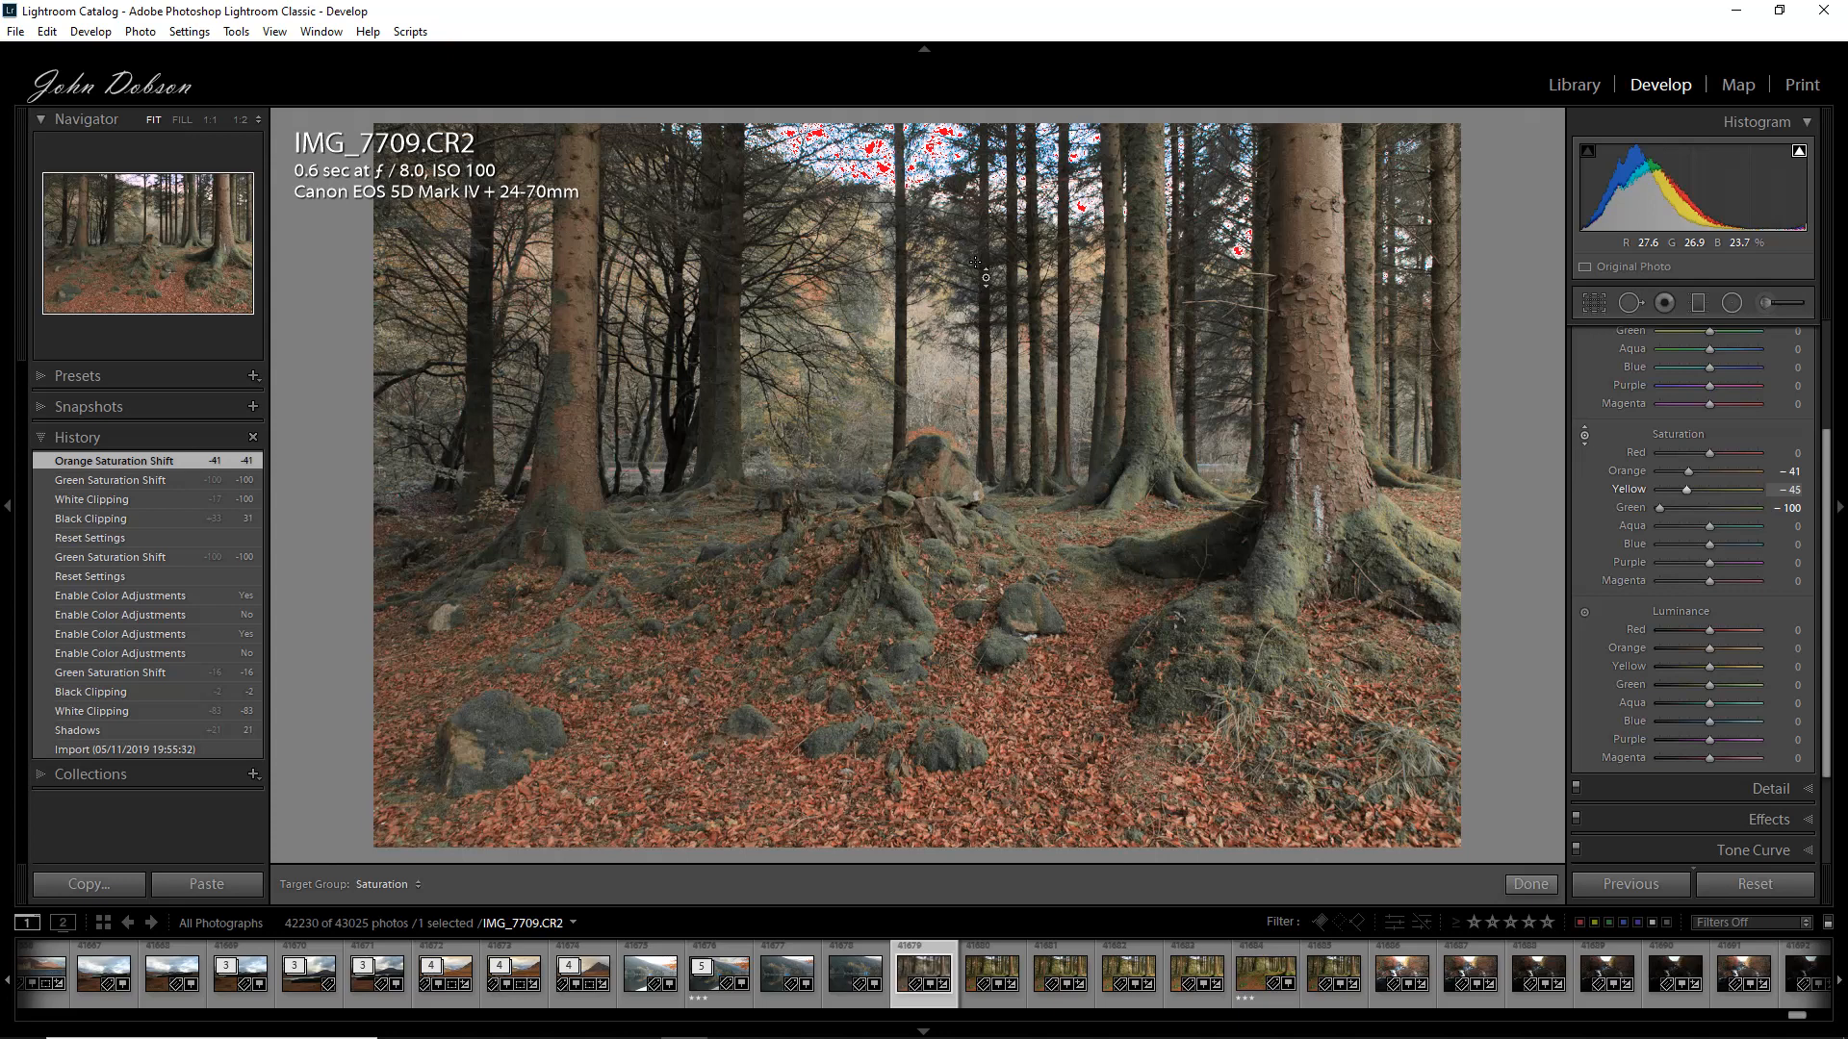
pyautogui.hotkey('ctrl', 'z')
pyautogui.hotkey('ctrl', 'z')
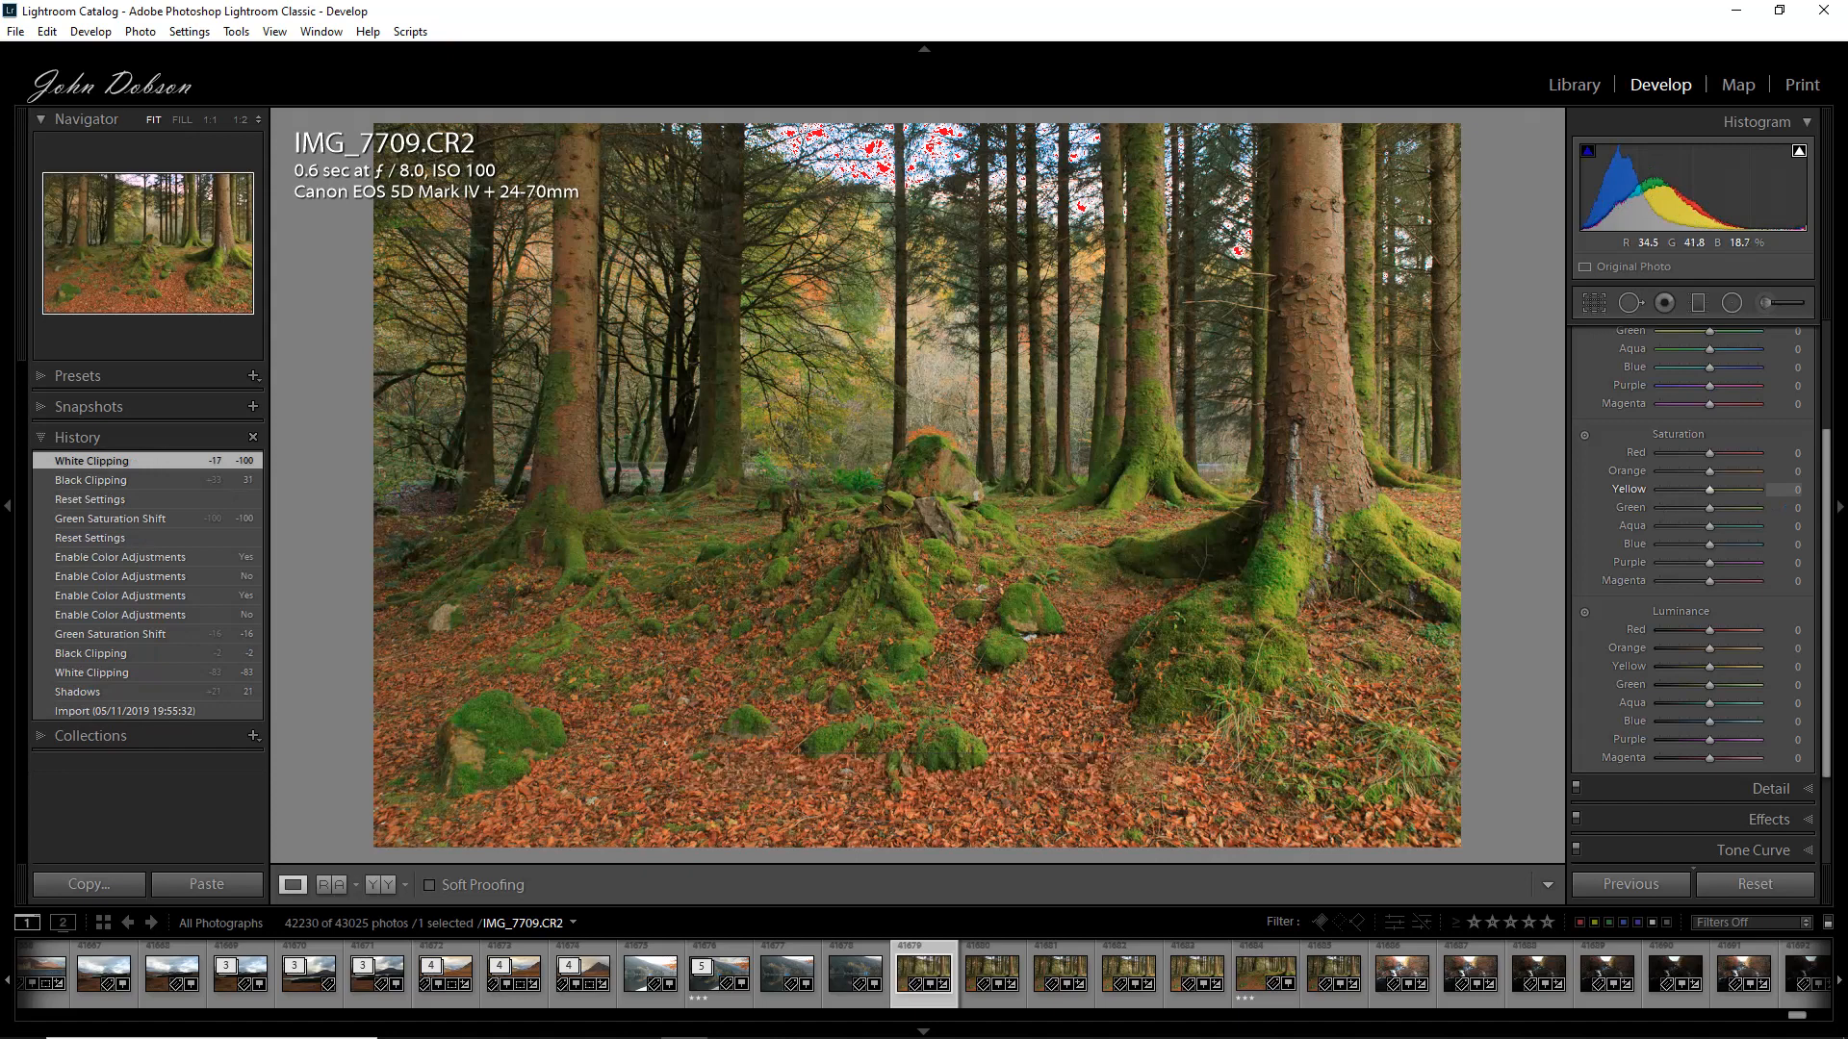
# Open the forest photo IMG_7709.CR2 from Lightroom in Adobe Photoshop 2020 for editing.
pyautogui.rightClick(864, 462)
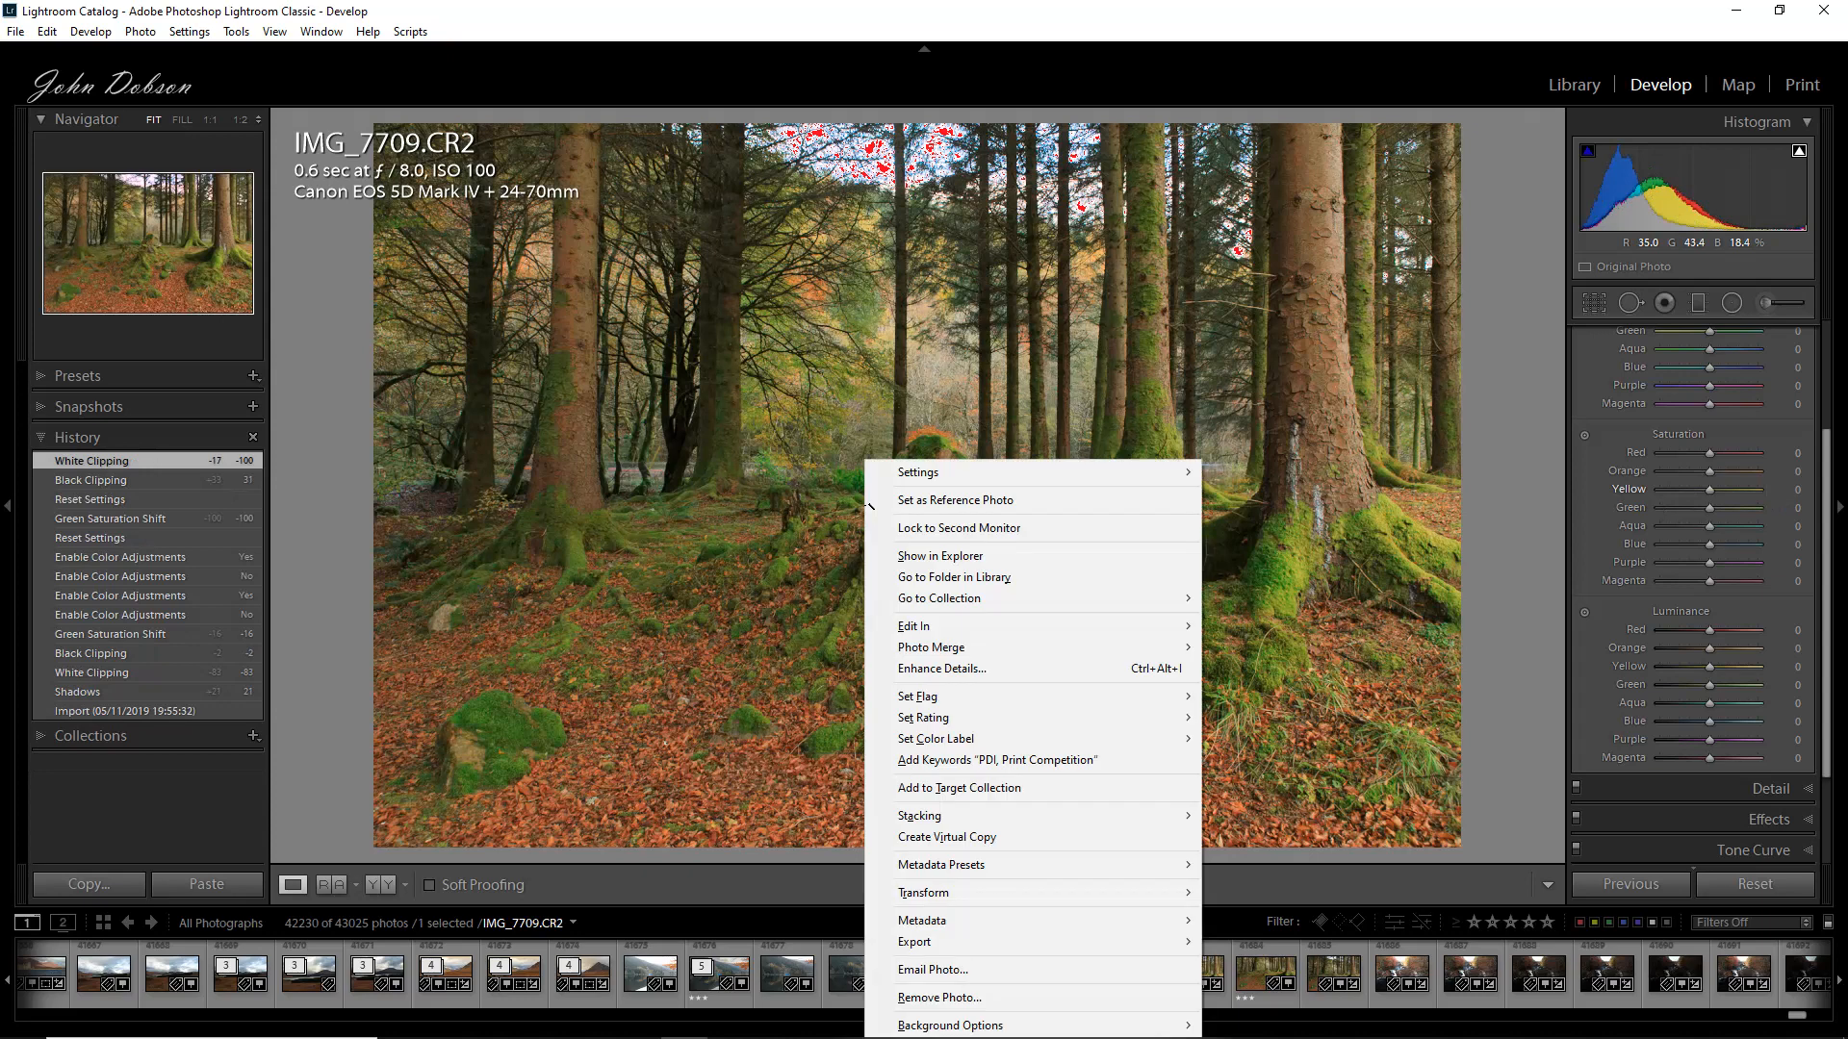
pyautogui.moveTo(1032, 642)
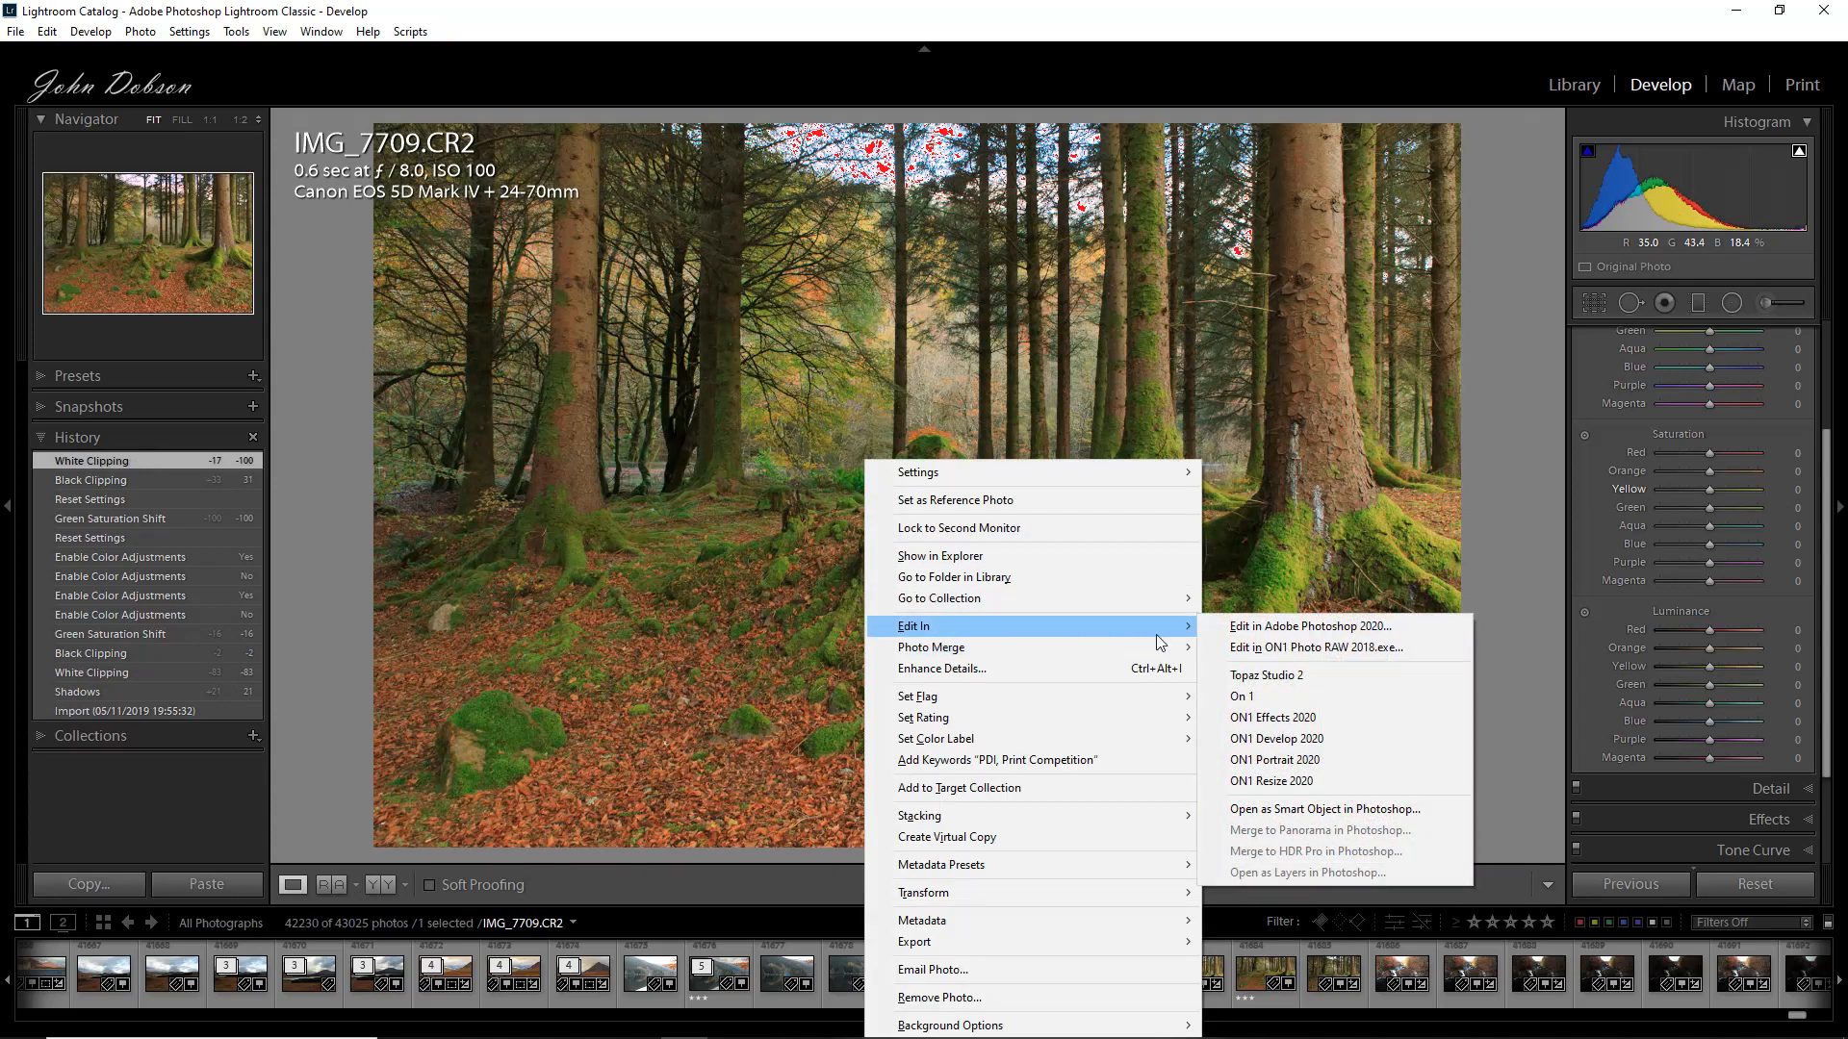
pyautogui.click(1241, 626)
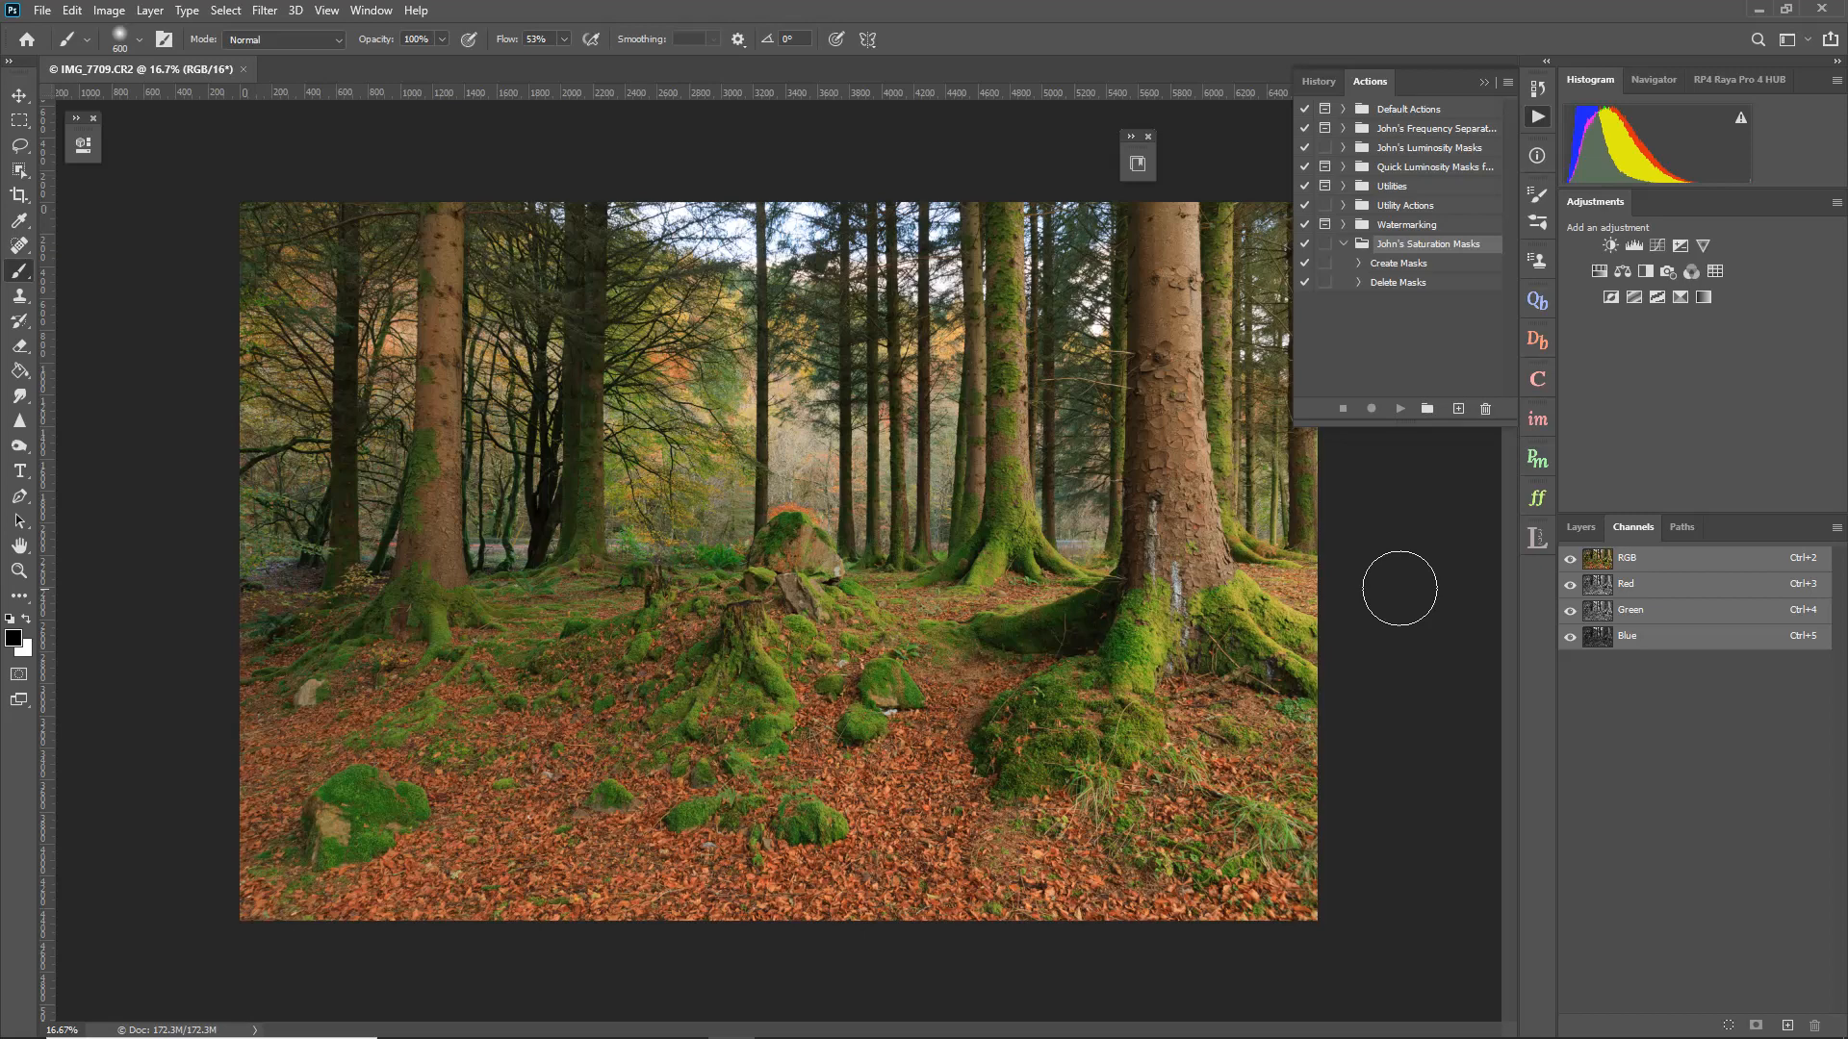
# Run the Create Masks action from the saturation masks set to generate the saturation mask channels.
pyautogui.click(1397, 265)
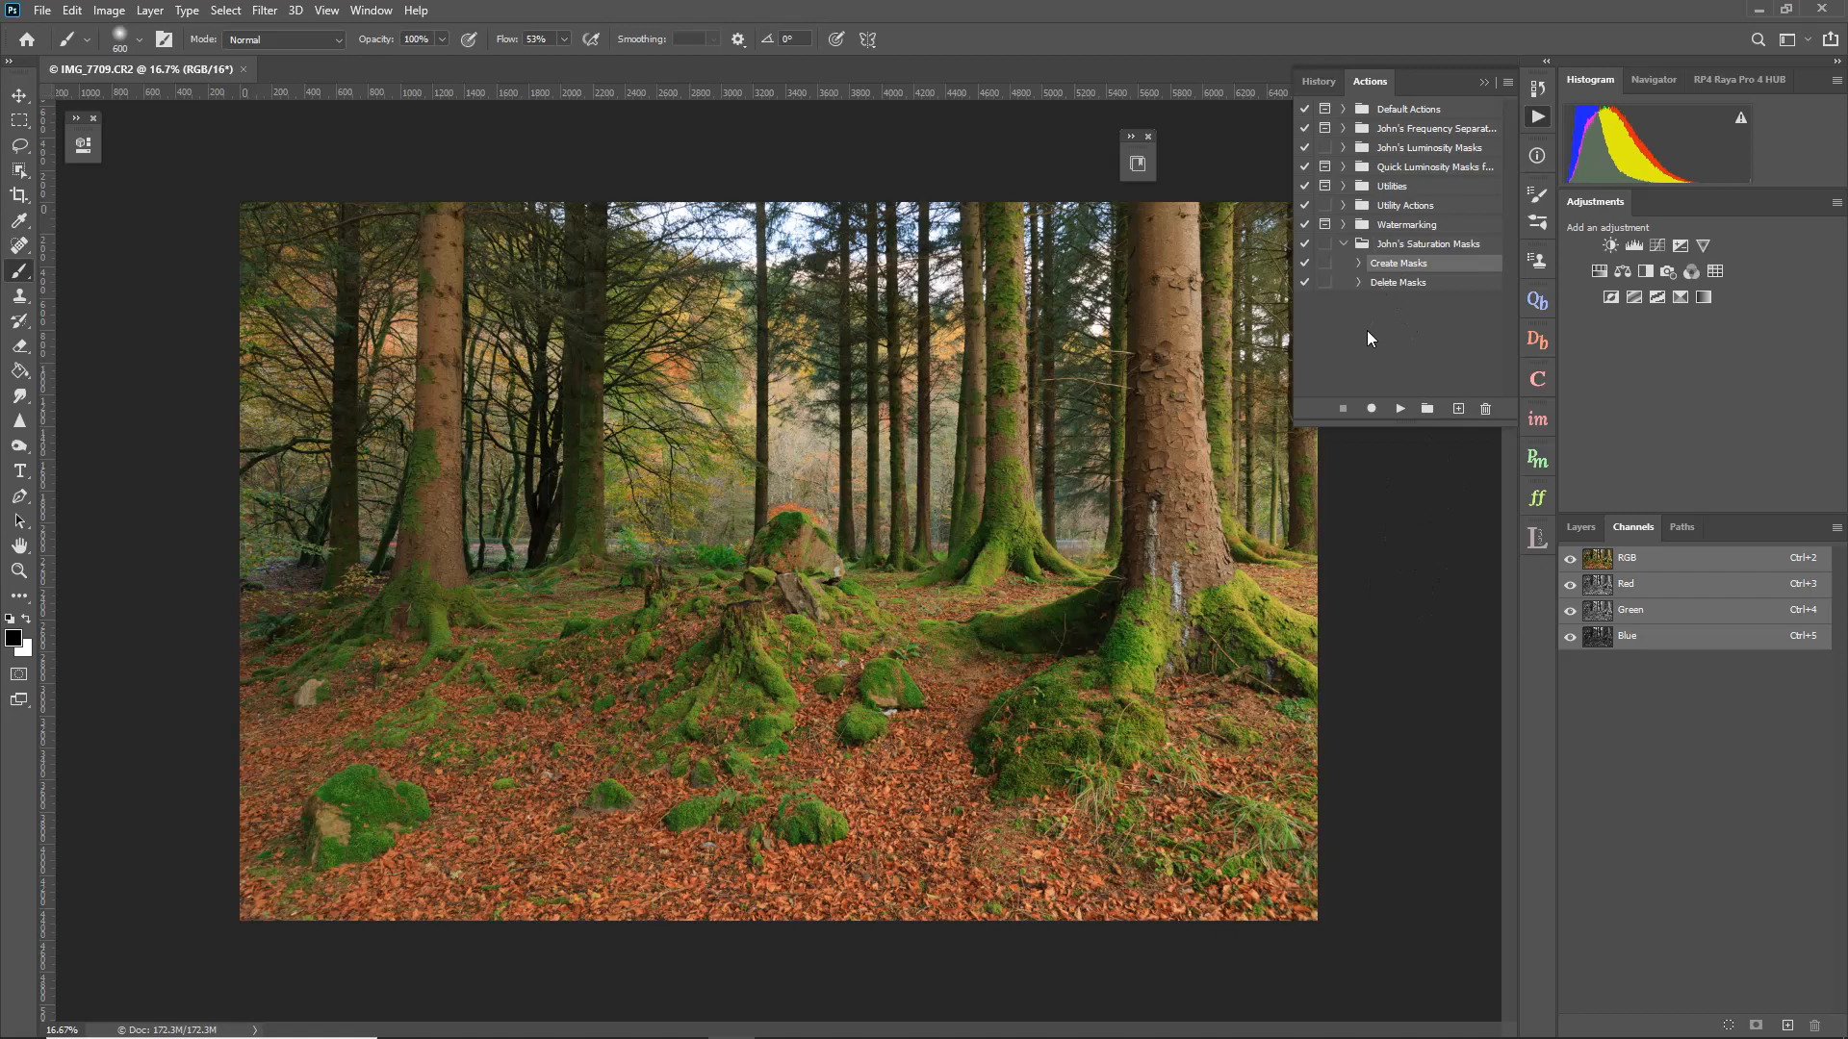
pyautogui.click(1400, 409)
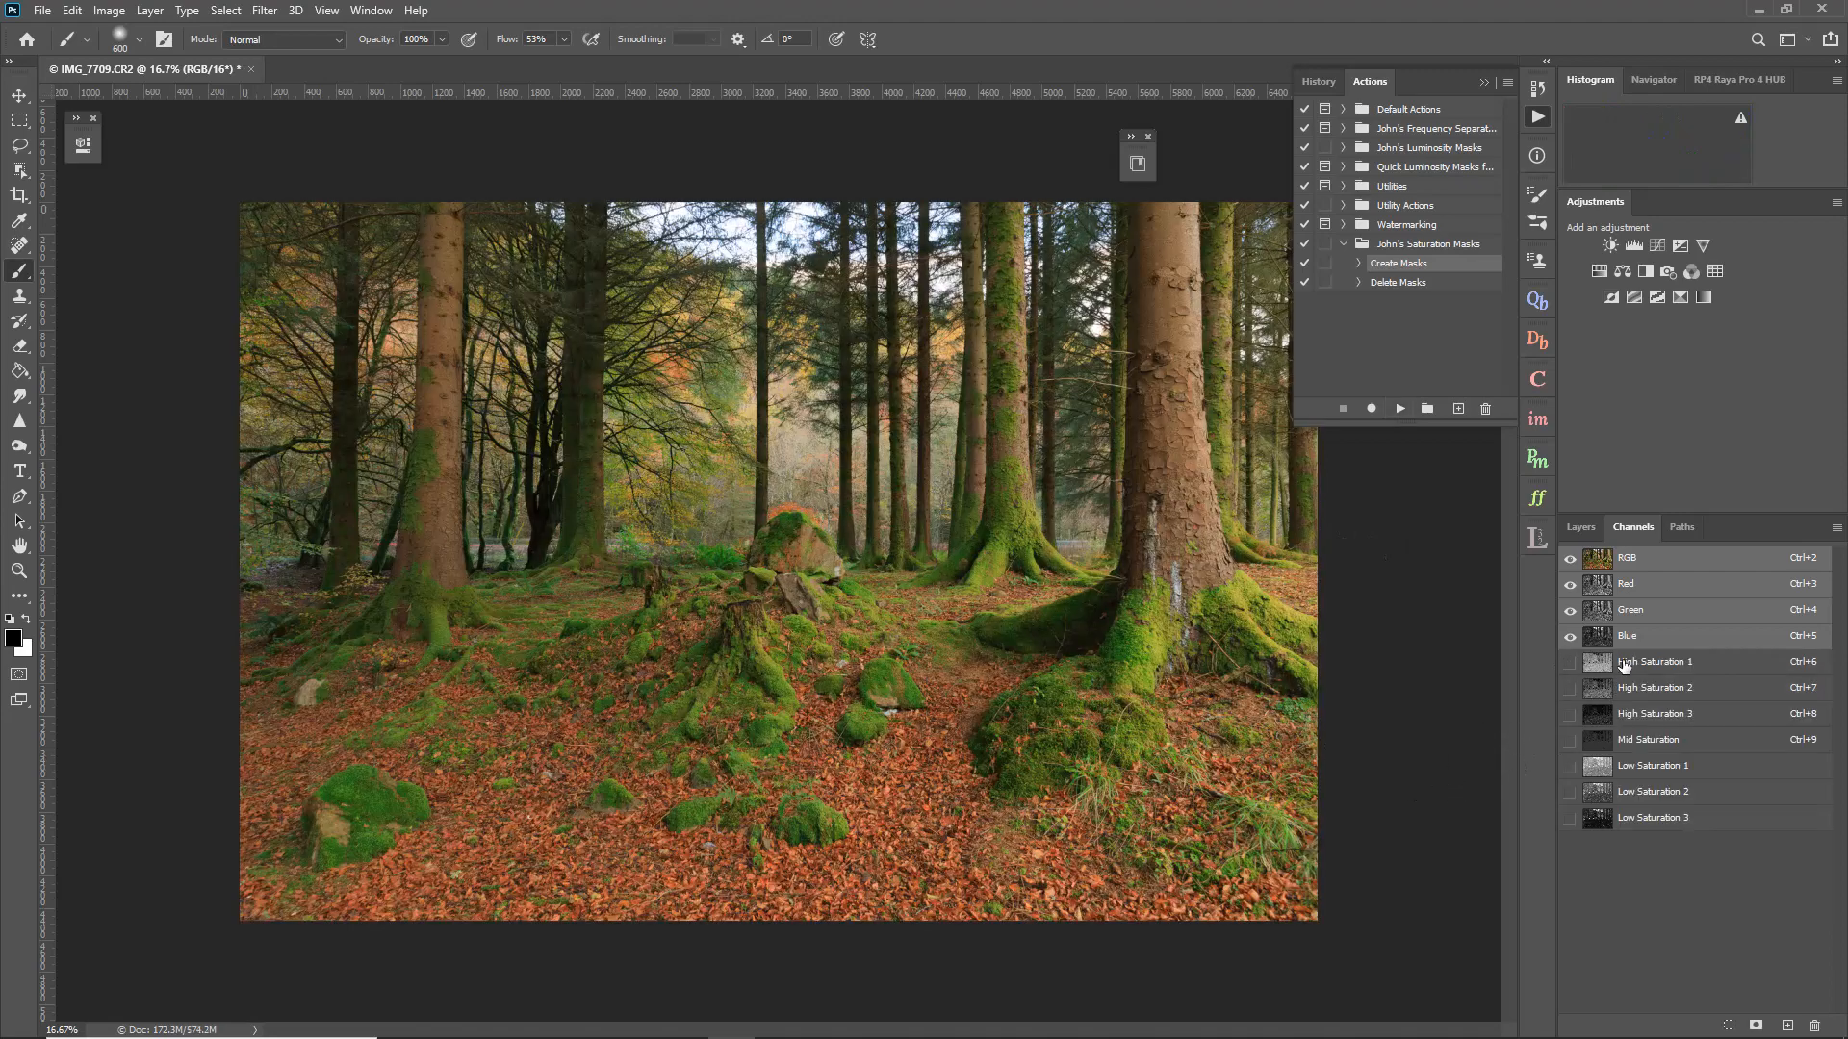
# Examine the High Saturation 1 to 3, Mid Saturation and Low Saturation 1 channels one after another.
pyautogui.click(1624, 664)
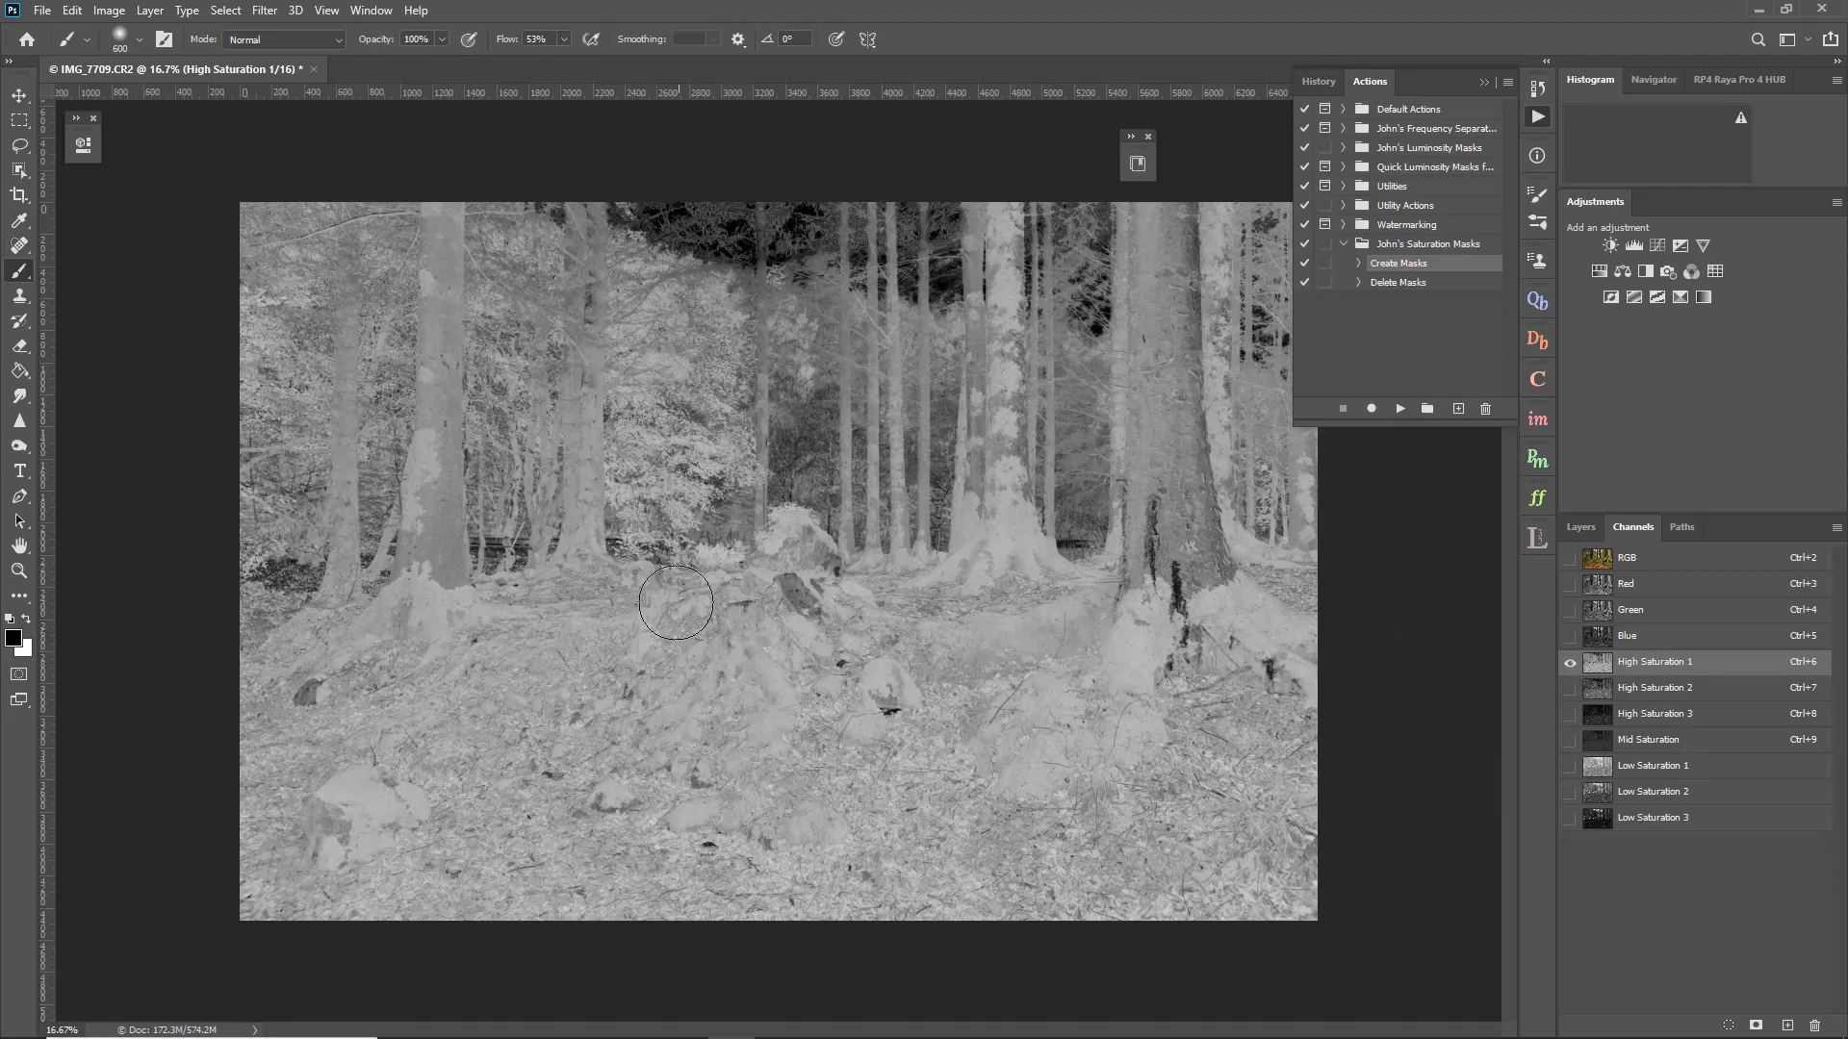
pyautogui.click(1653, 691)
pyautogui.click(1654, 715)
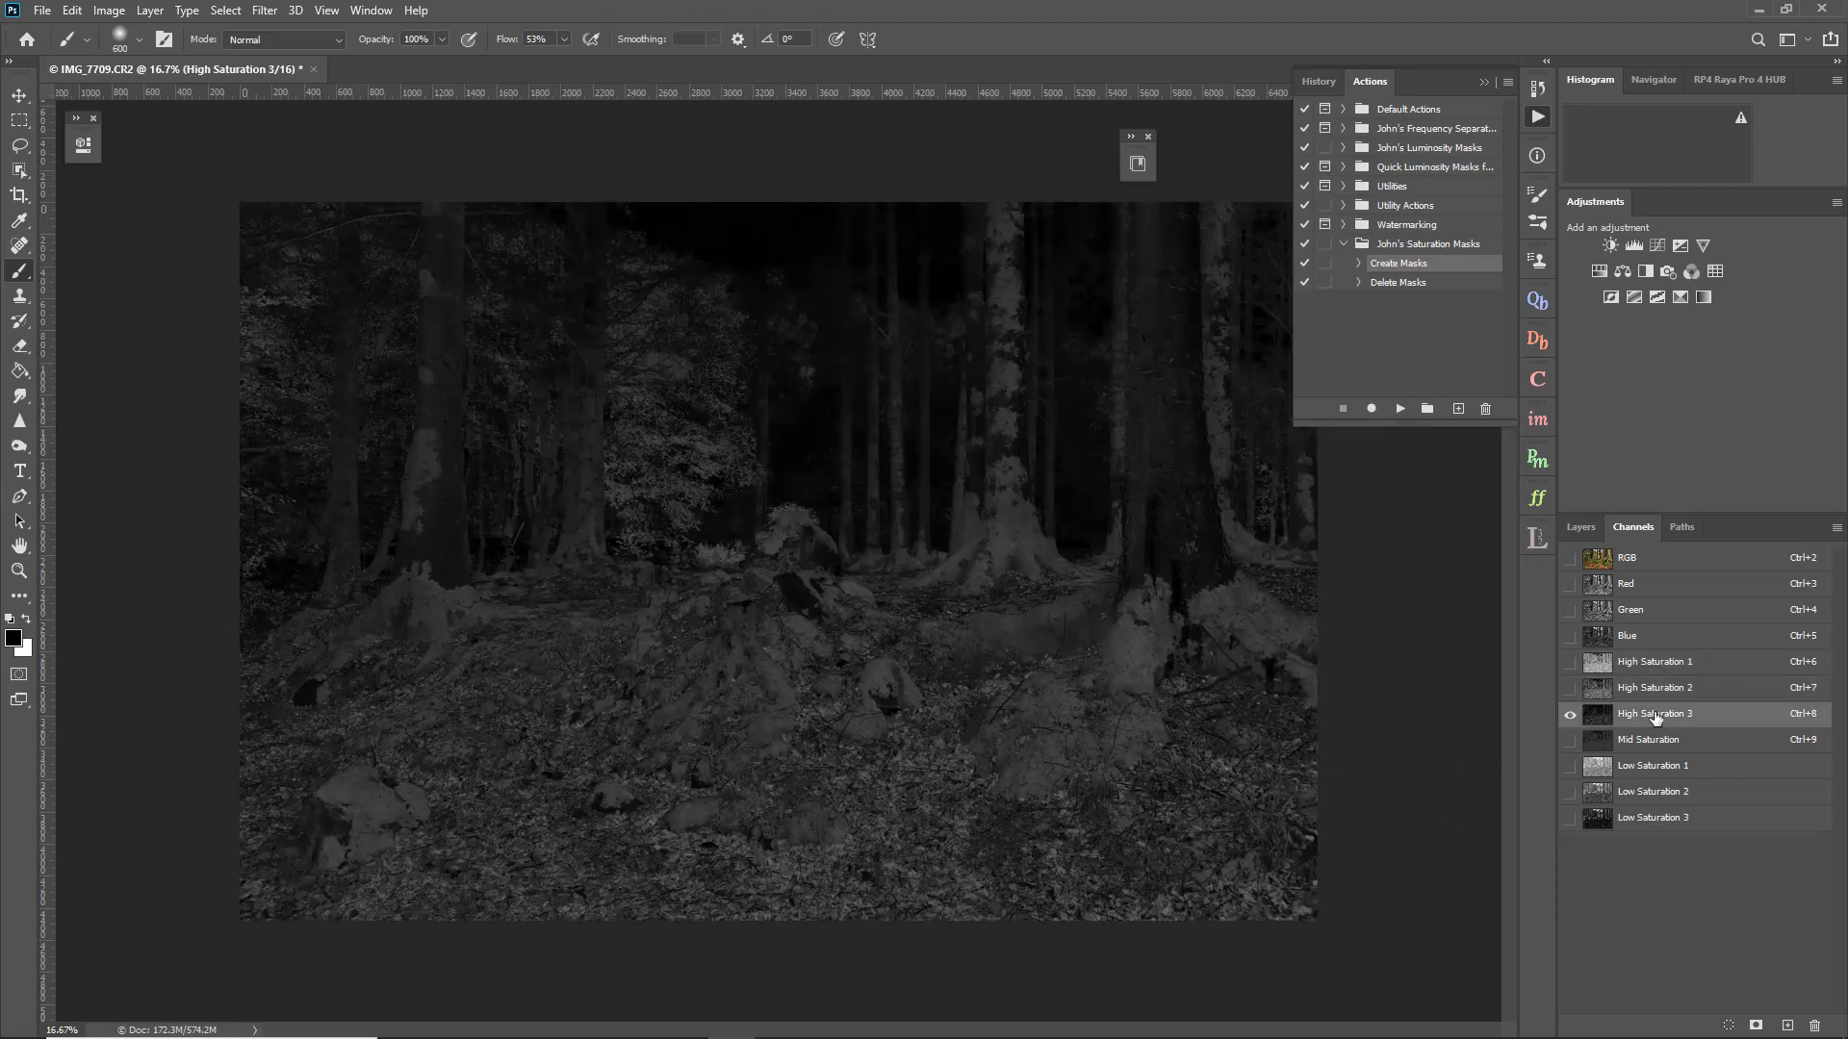
pyautogui.click(1655, 747)
pyautogui.click(1651, 770)
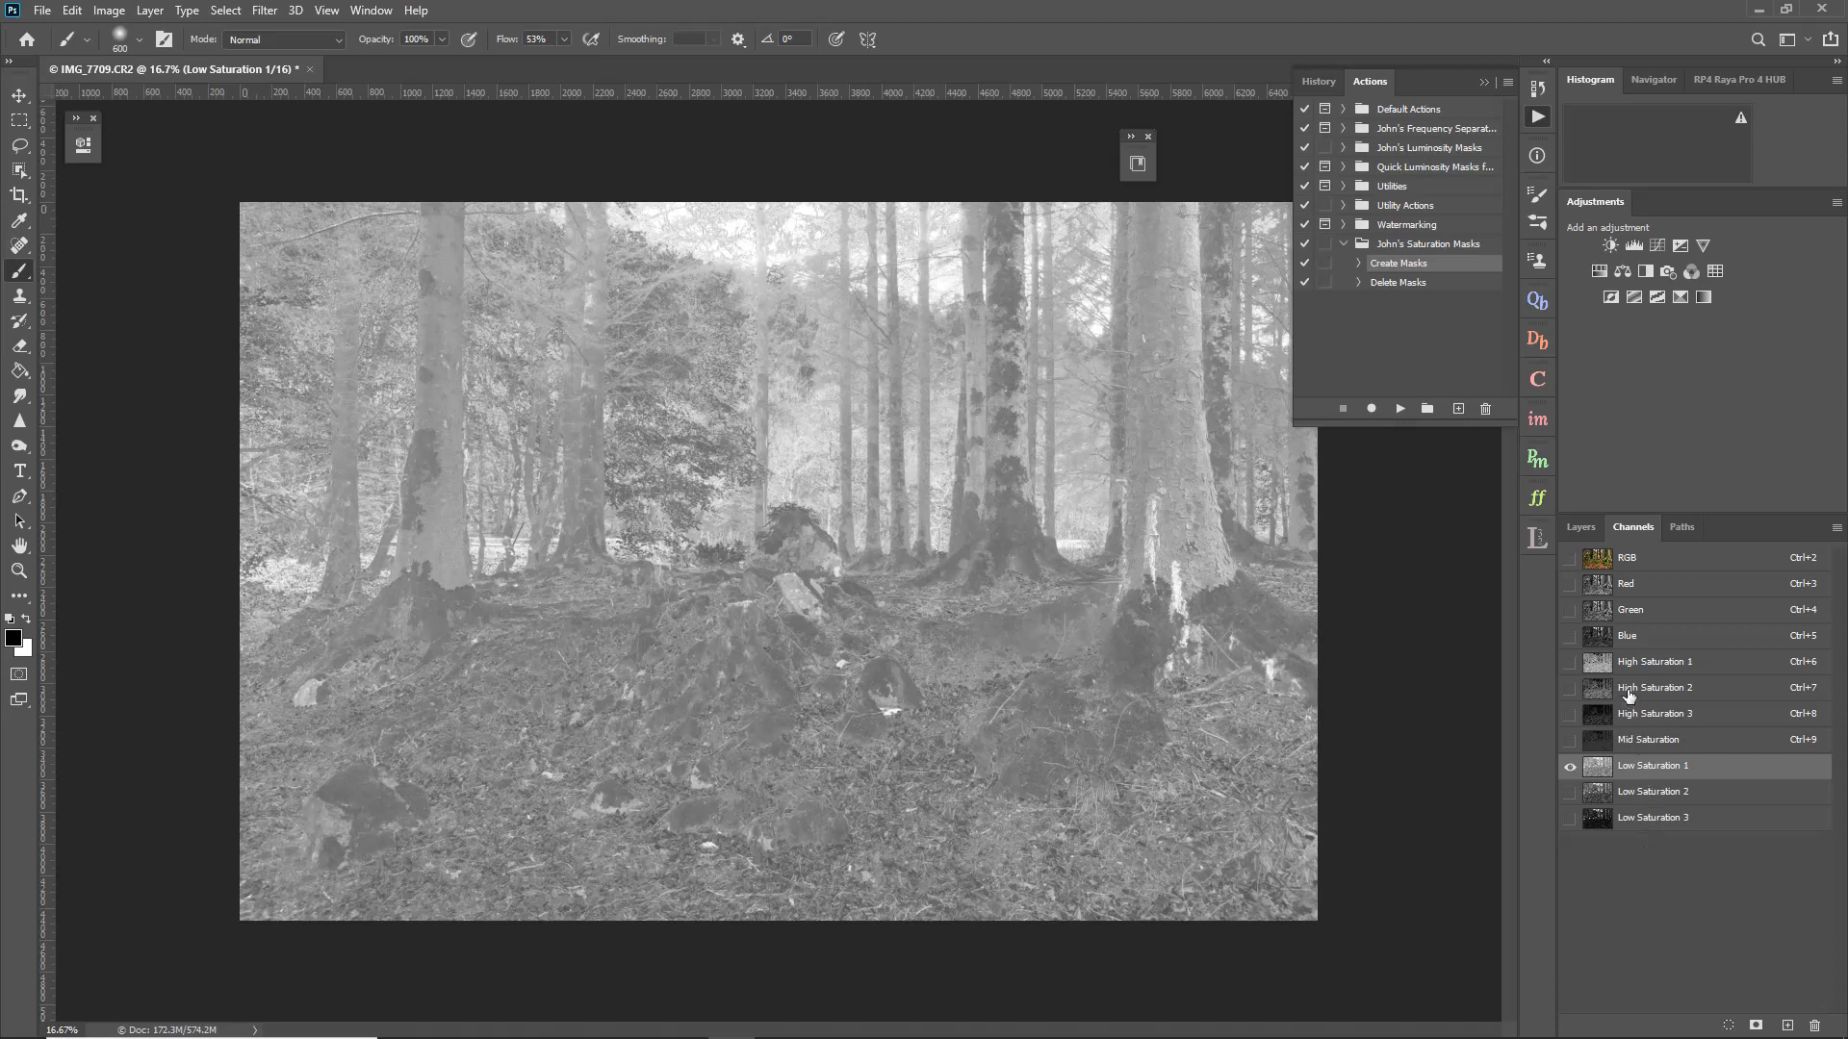
# Load the High Saturation 1 channel as a selection and add a Hue/Saturation adjustment layer masked by it.
pyautogui.click(1642, 664)
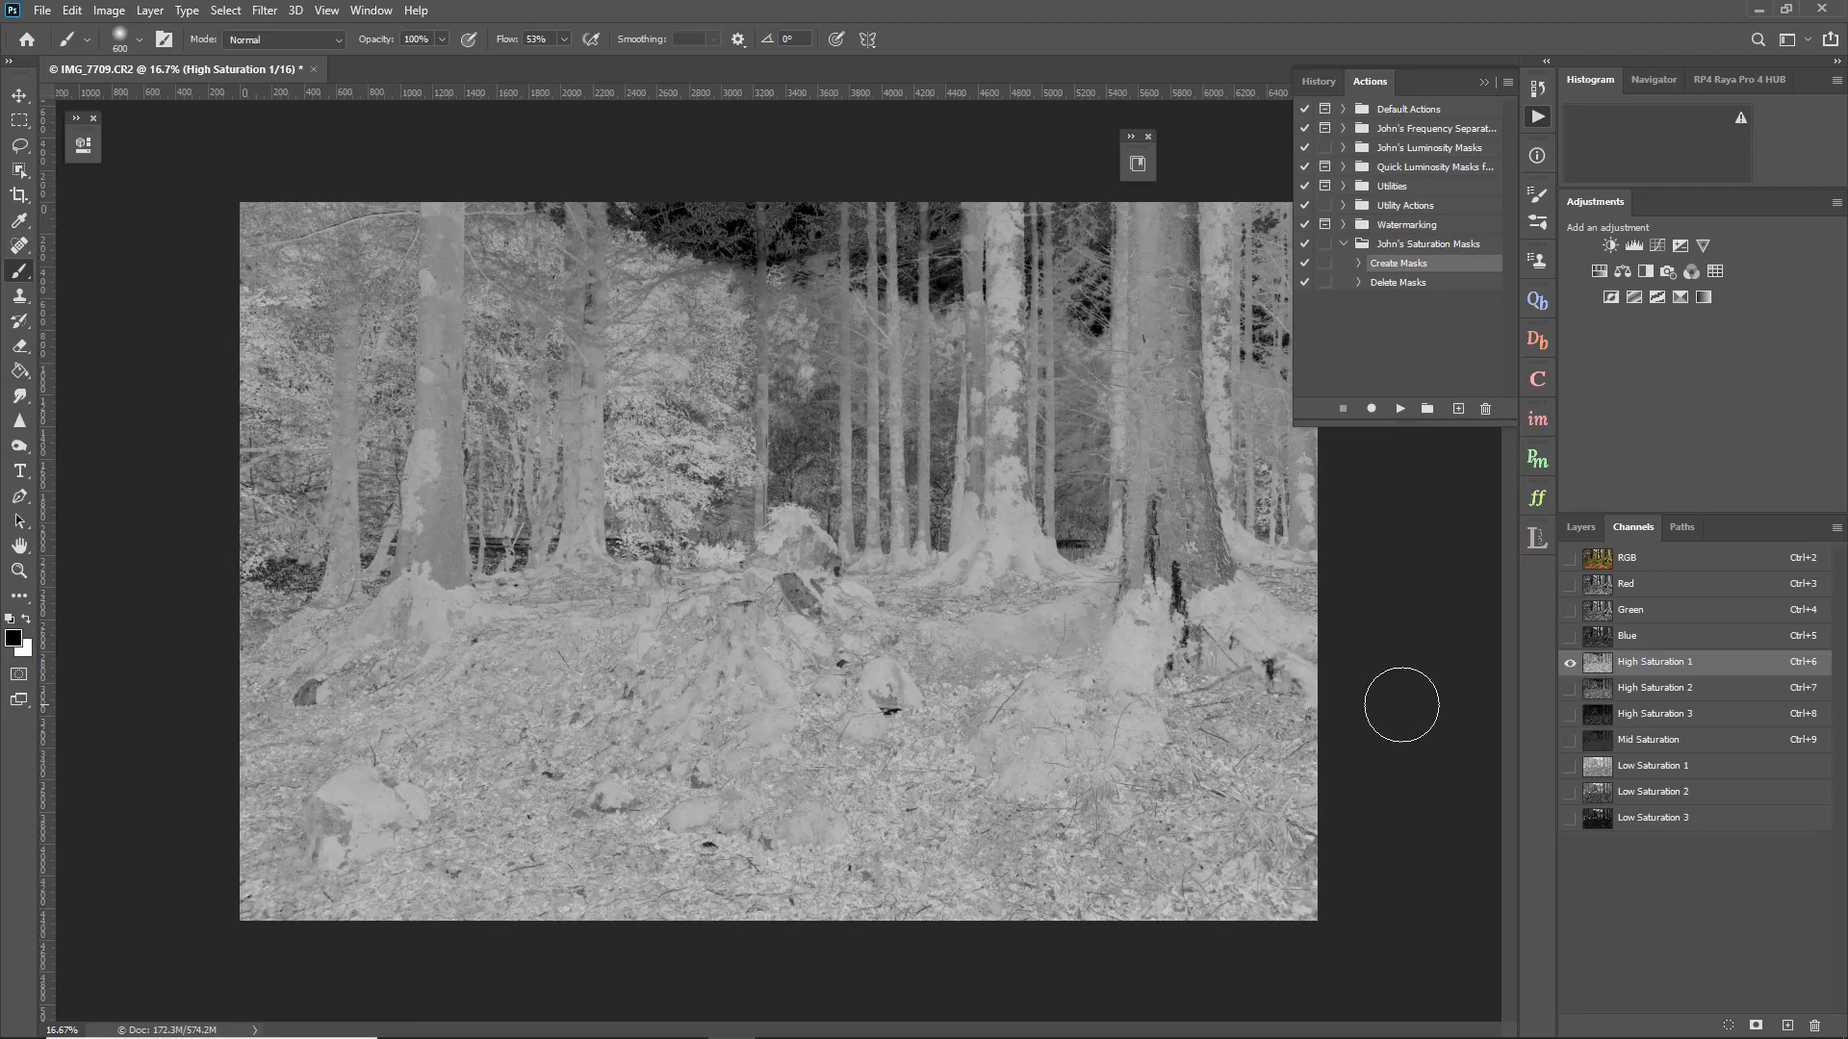
pyautogui.keyDown('ctrl'); pyautogui.click(1603, 669); pyautogui.keyUp('ctrl')
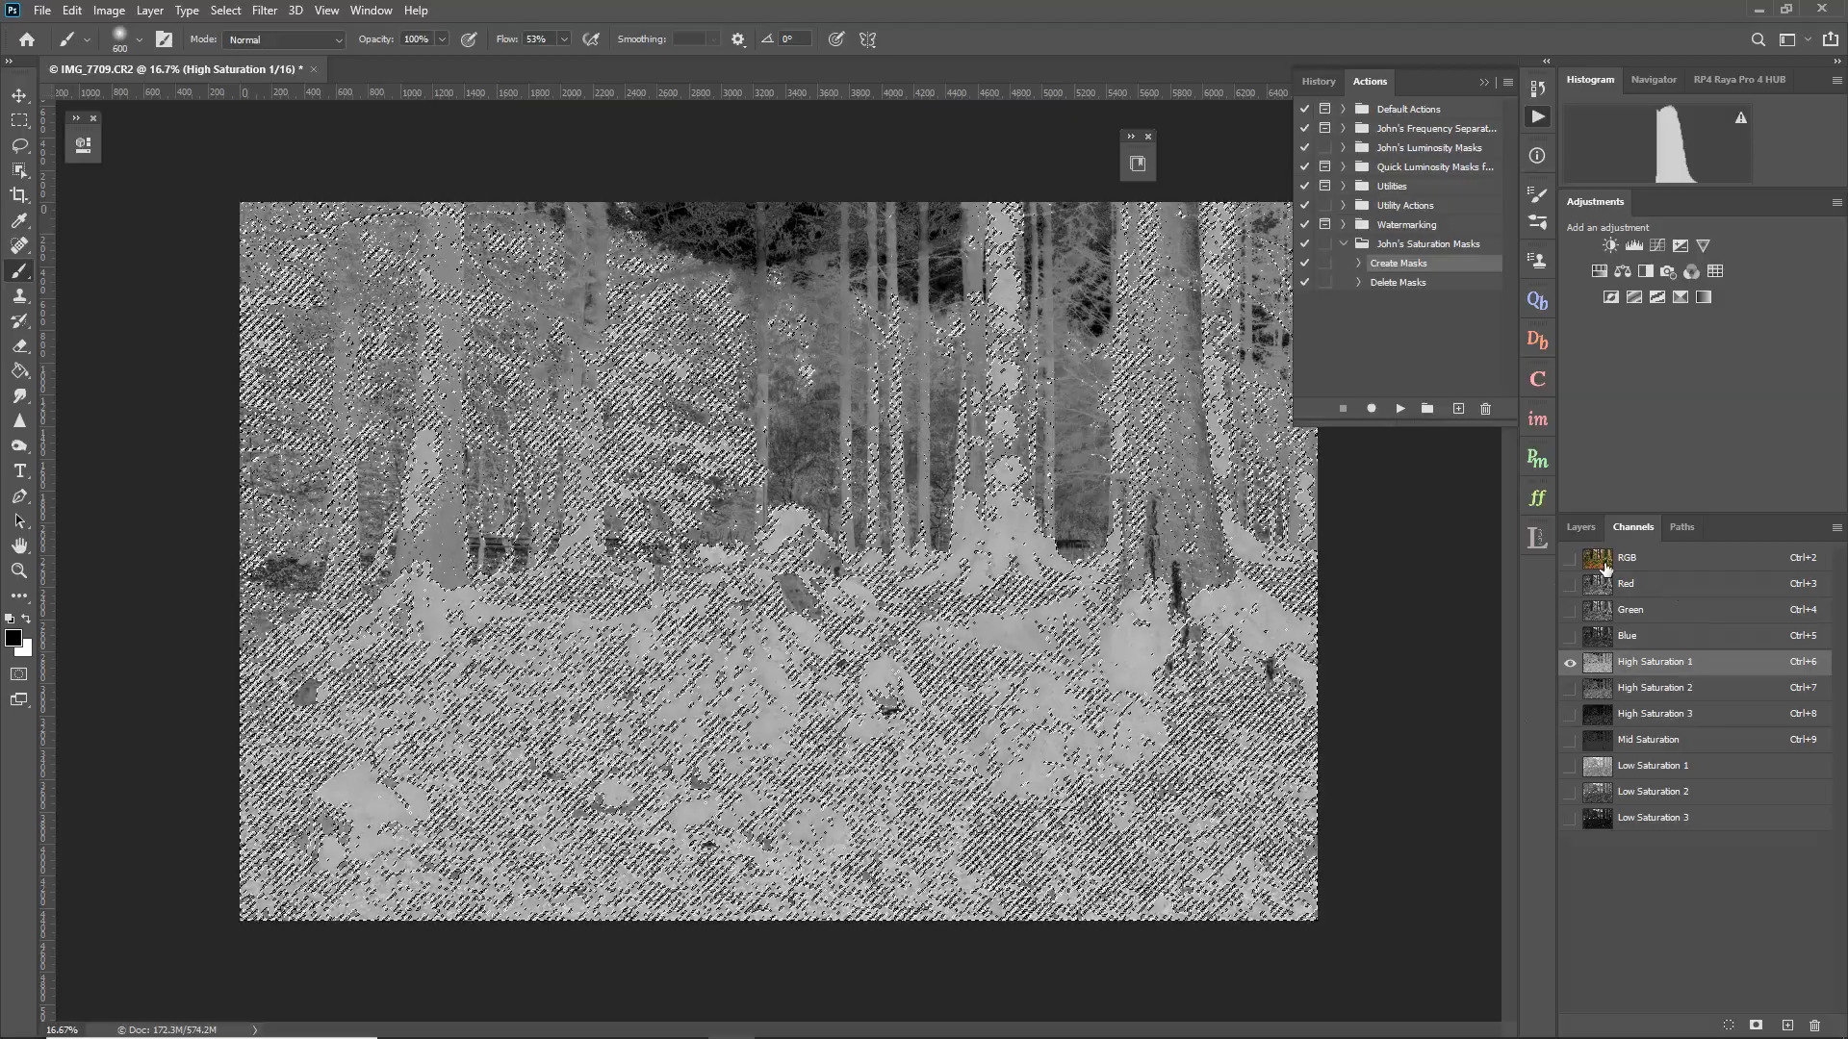
pyautogui.click(1605, 569)
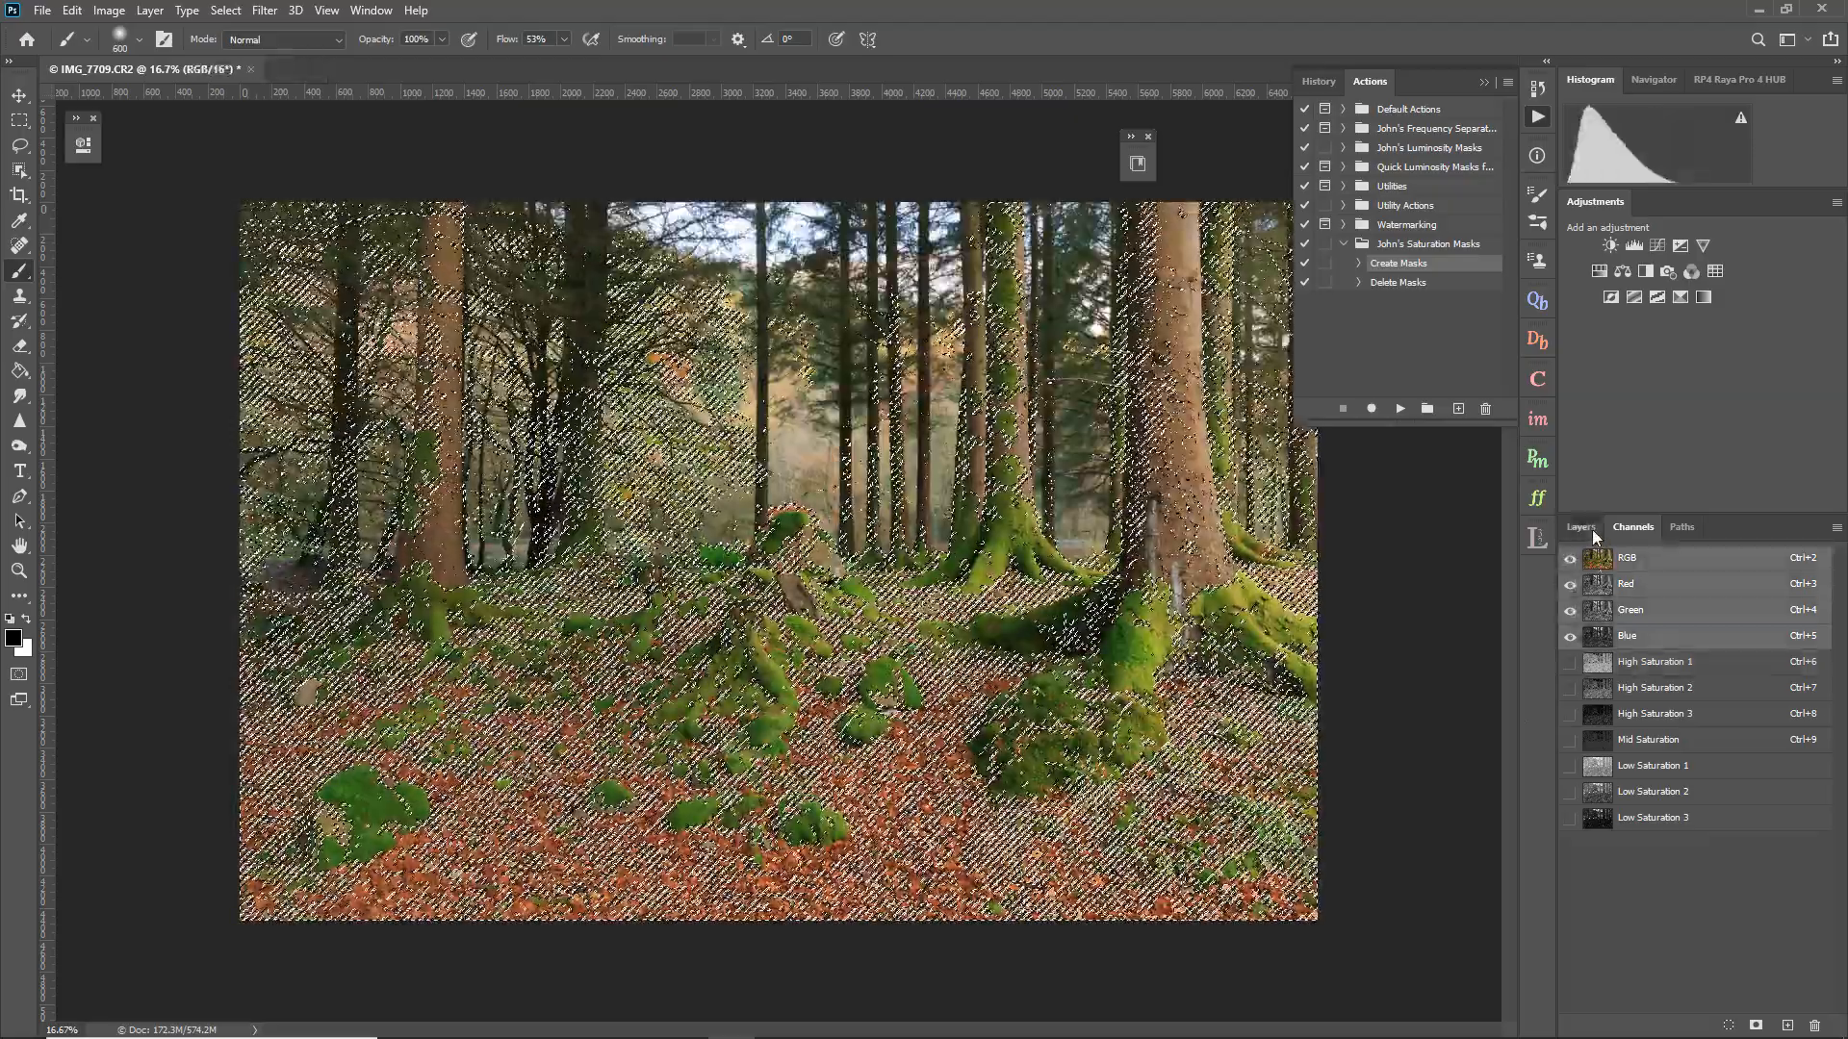
pyautogui.click(1590, 528)
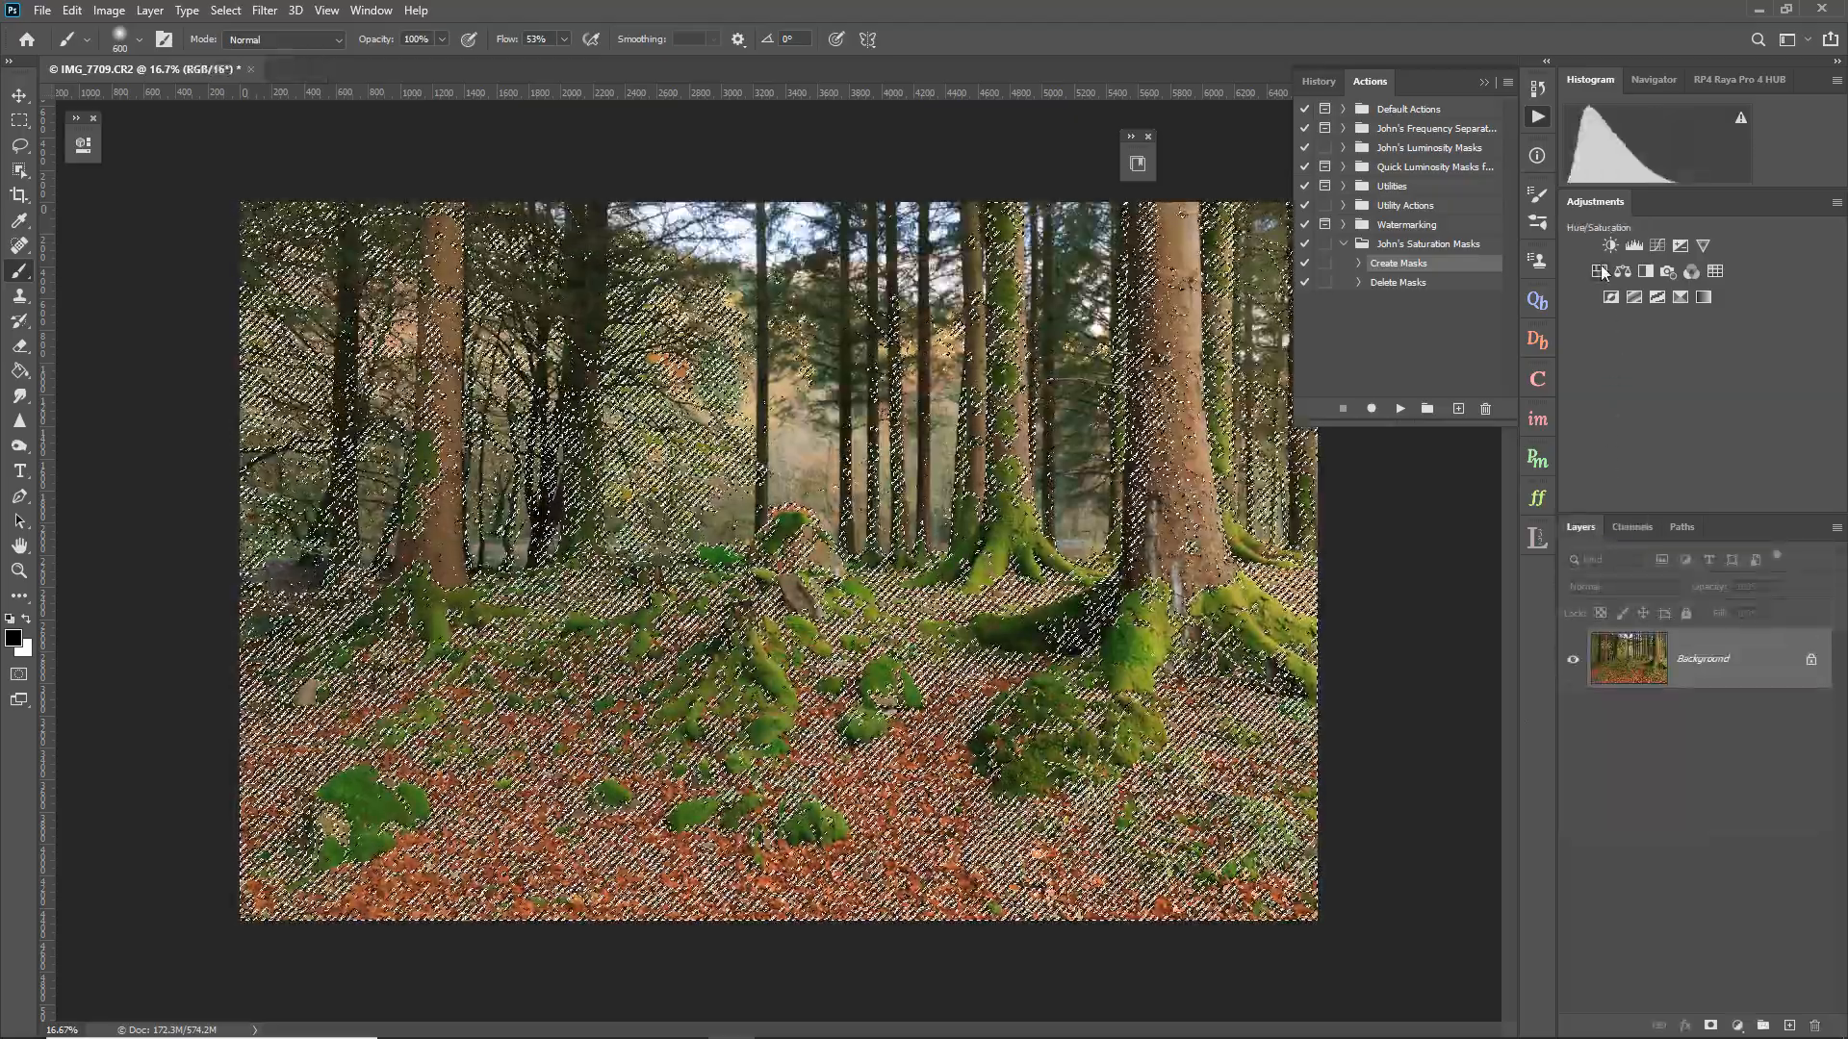
pyautogui.click(1603, 279)
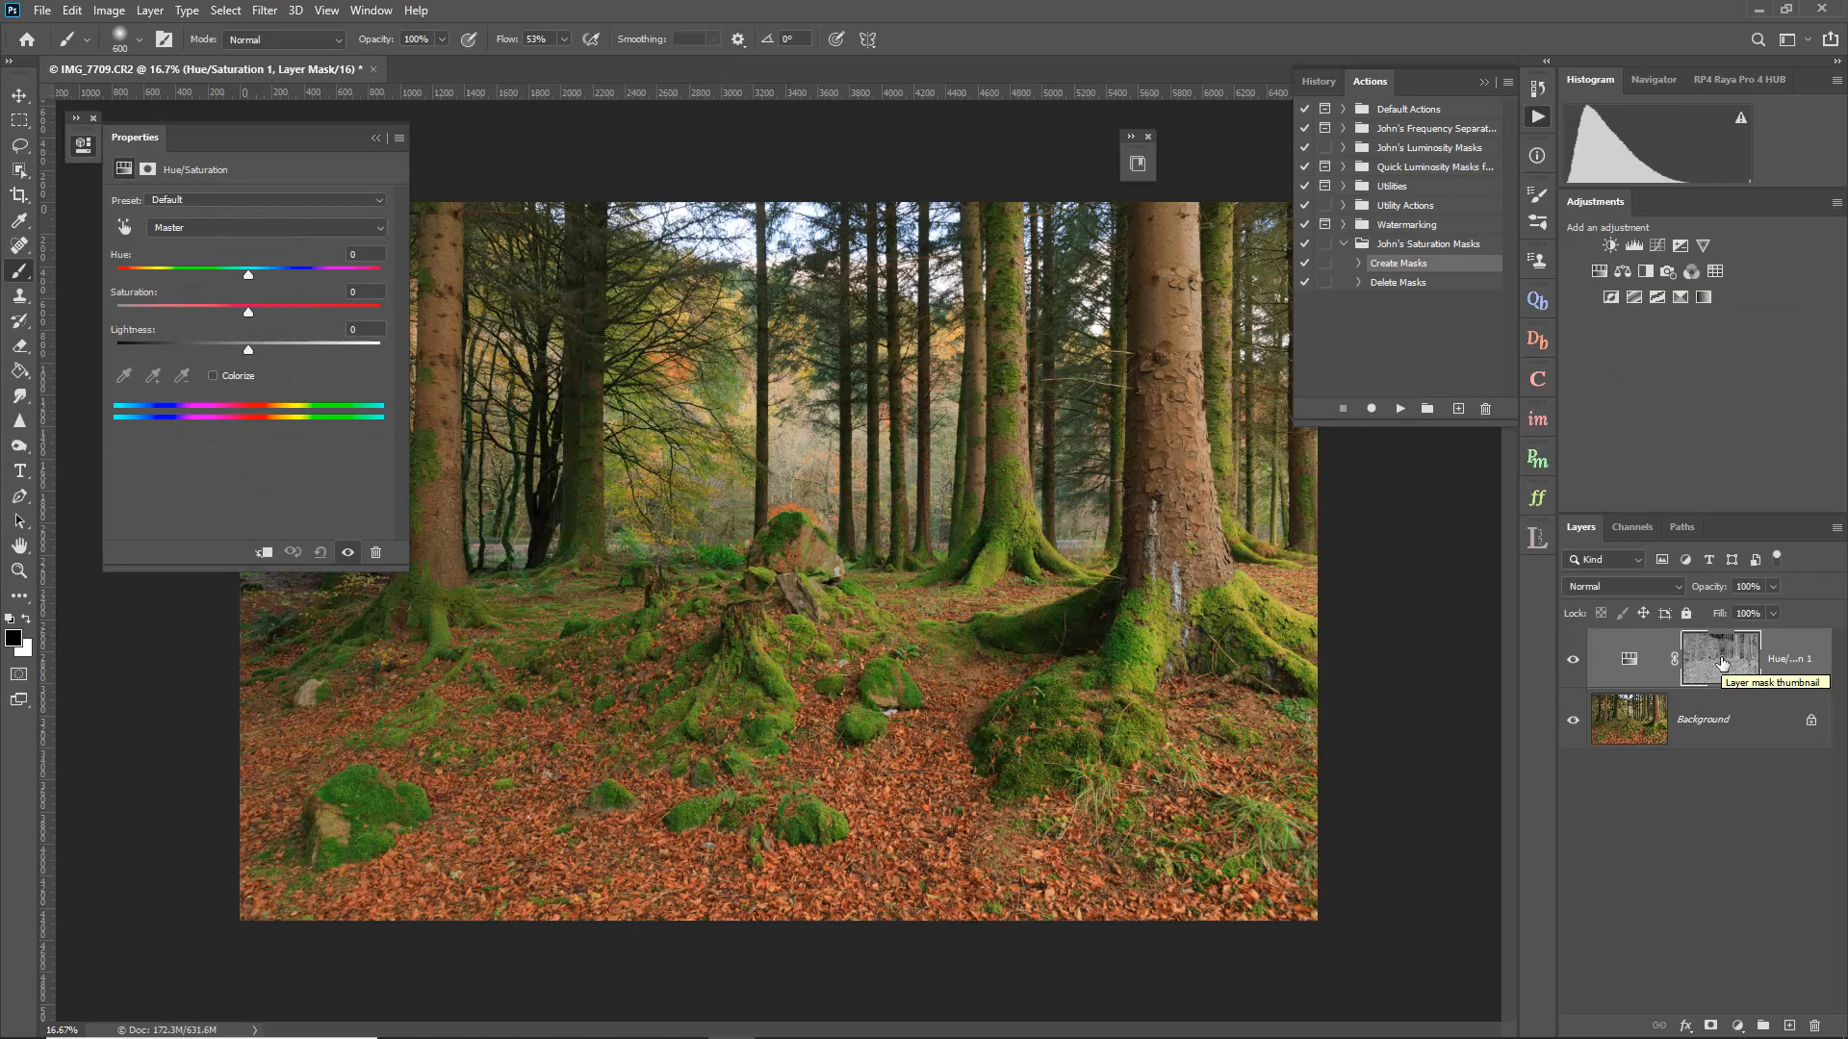
pyautogui.click(375, 139)
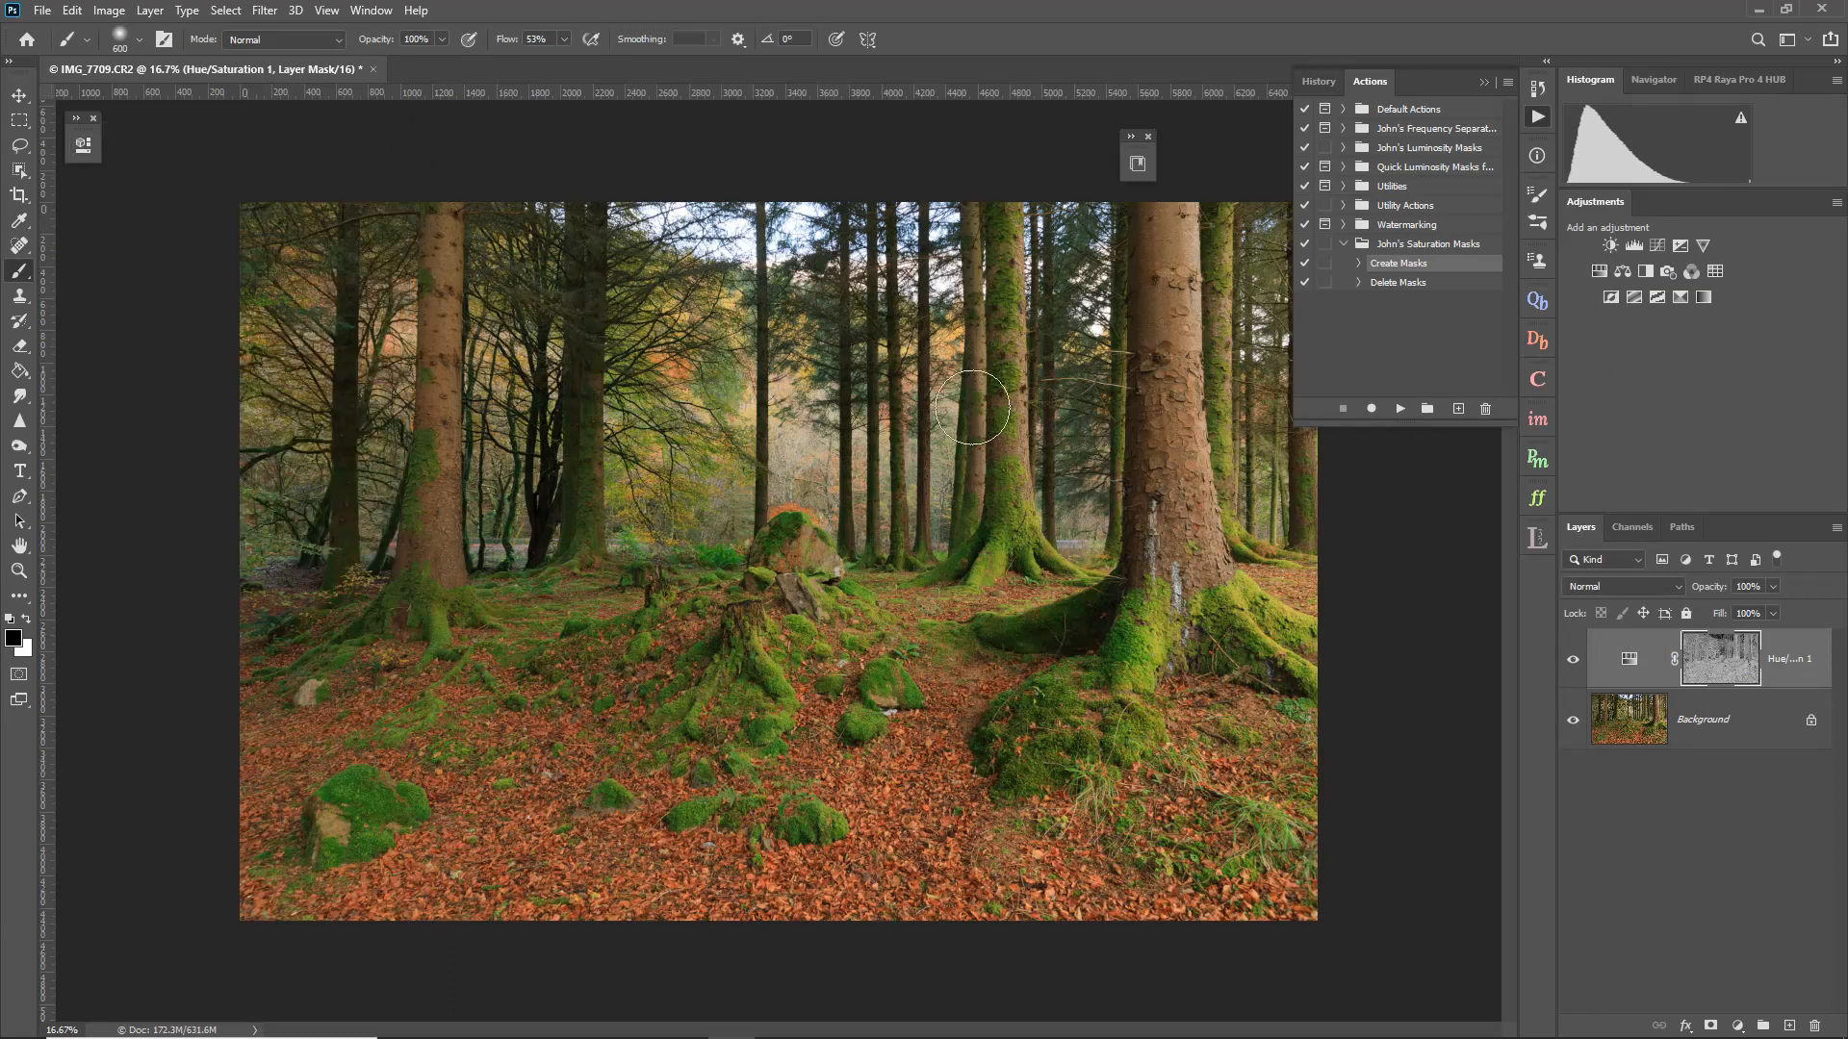
# Increase the Hue/Saturation mask's contrast with Levels, setting the black input to 72 and the white input to 174.
pyautogui.keyDown('alt'); pyautogui.click(1715, 657); pyautogui.keyUp('alt')
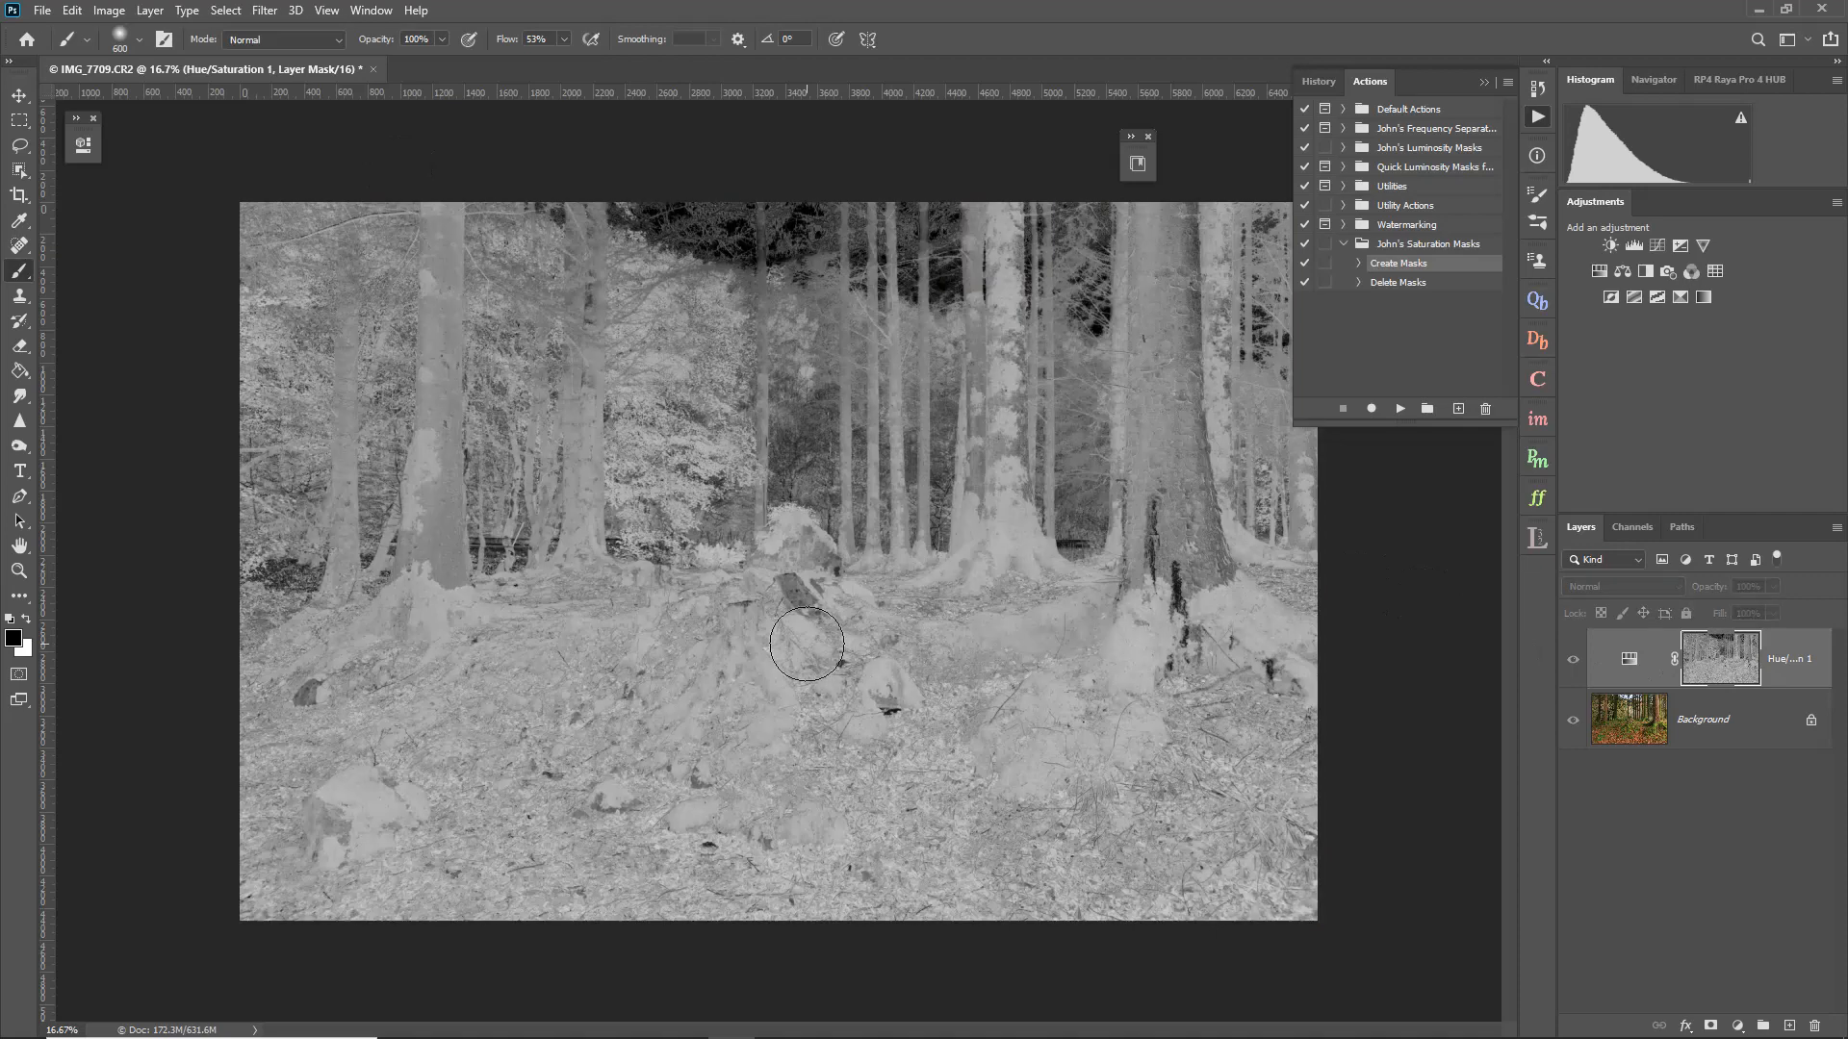
pyautogui.hotkey('ctrl', 'l')
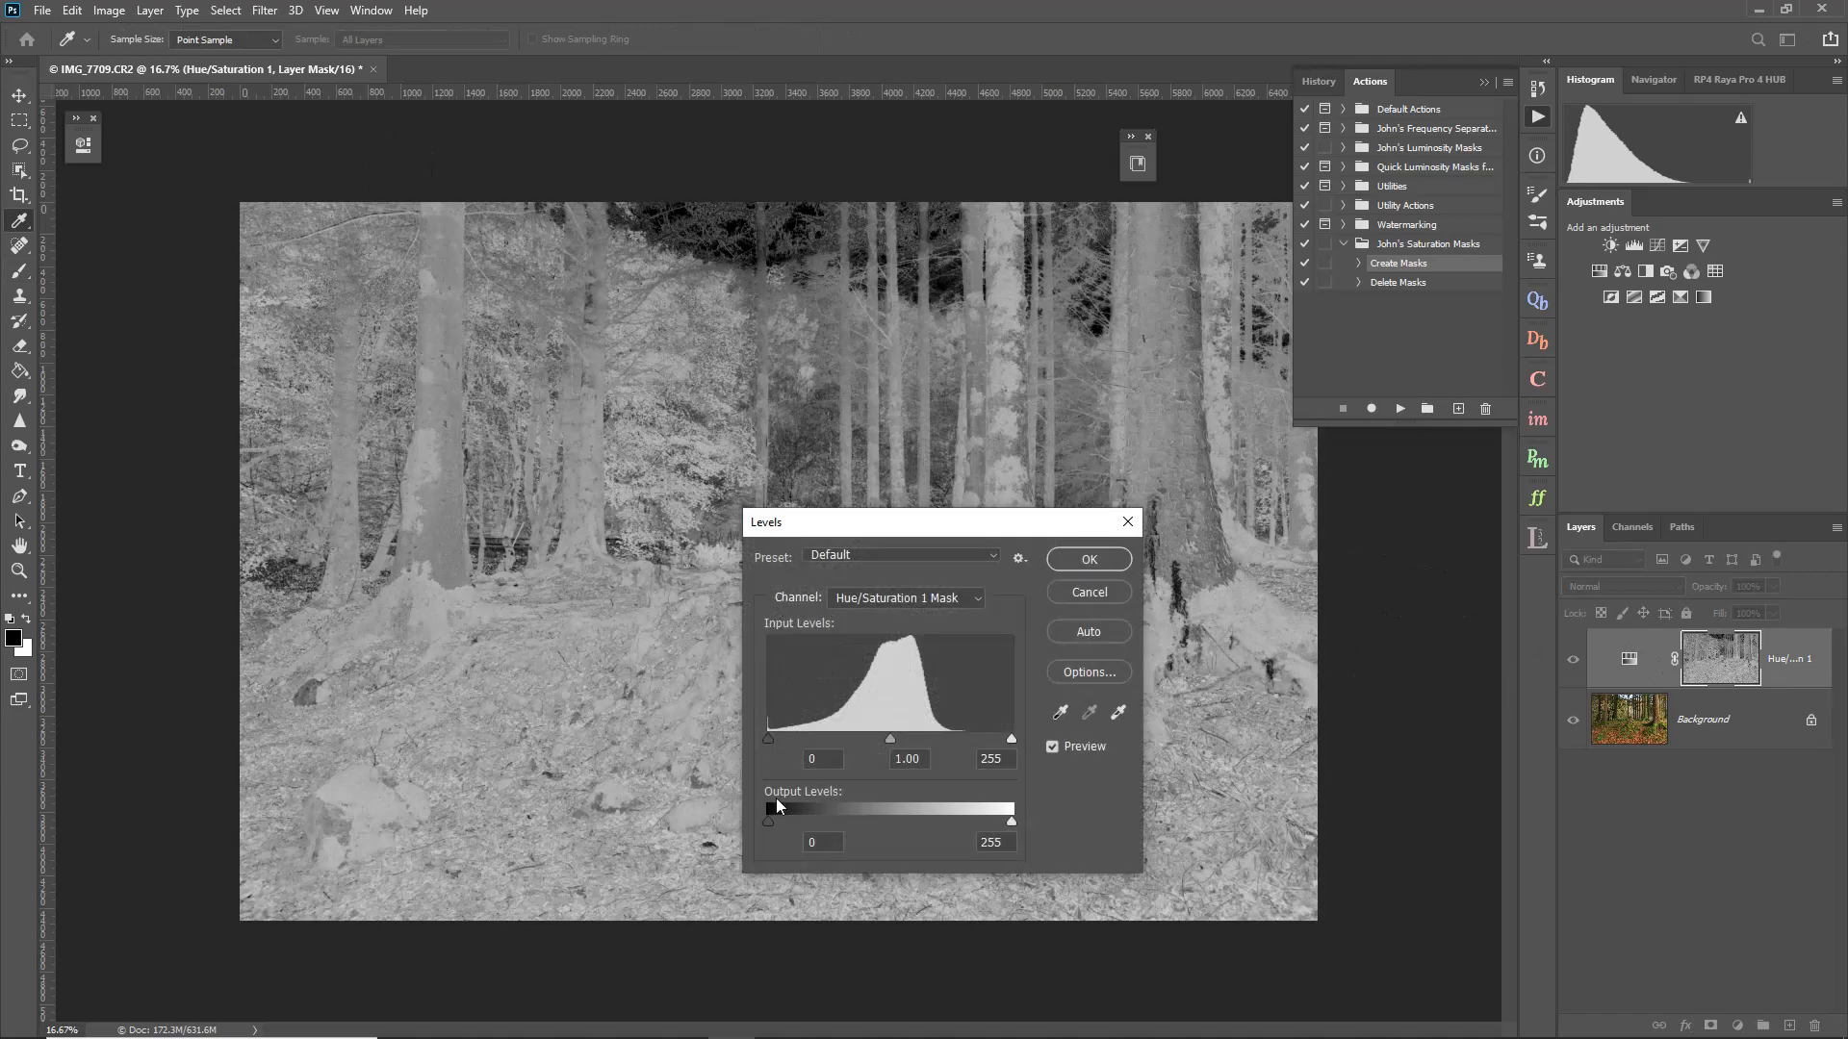
pyautogui.moveTo(1012, 737); pyautogui.dragTo(961, 746)
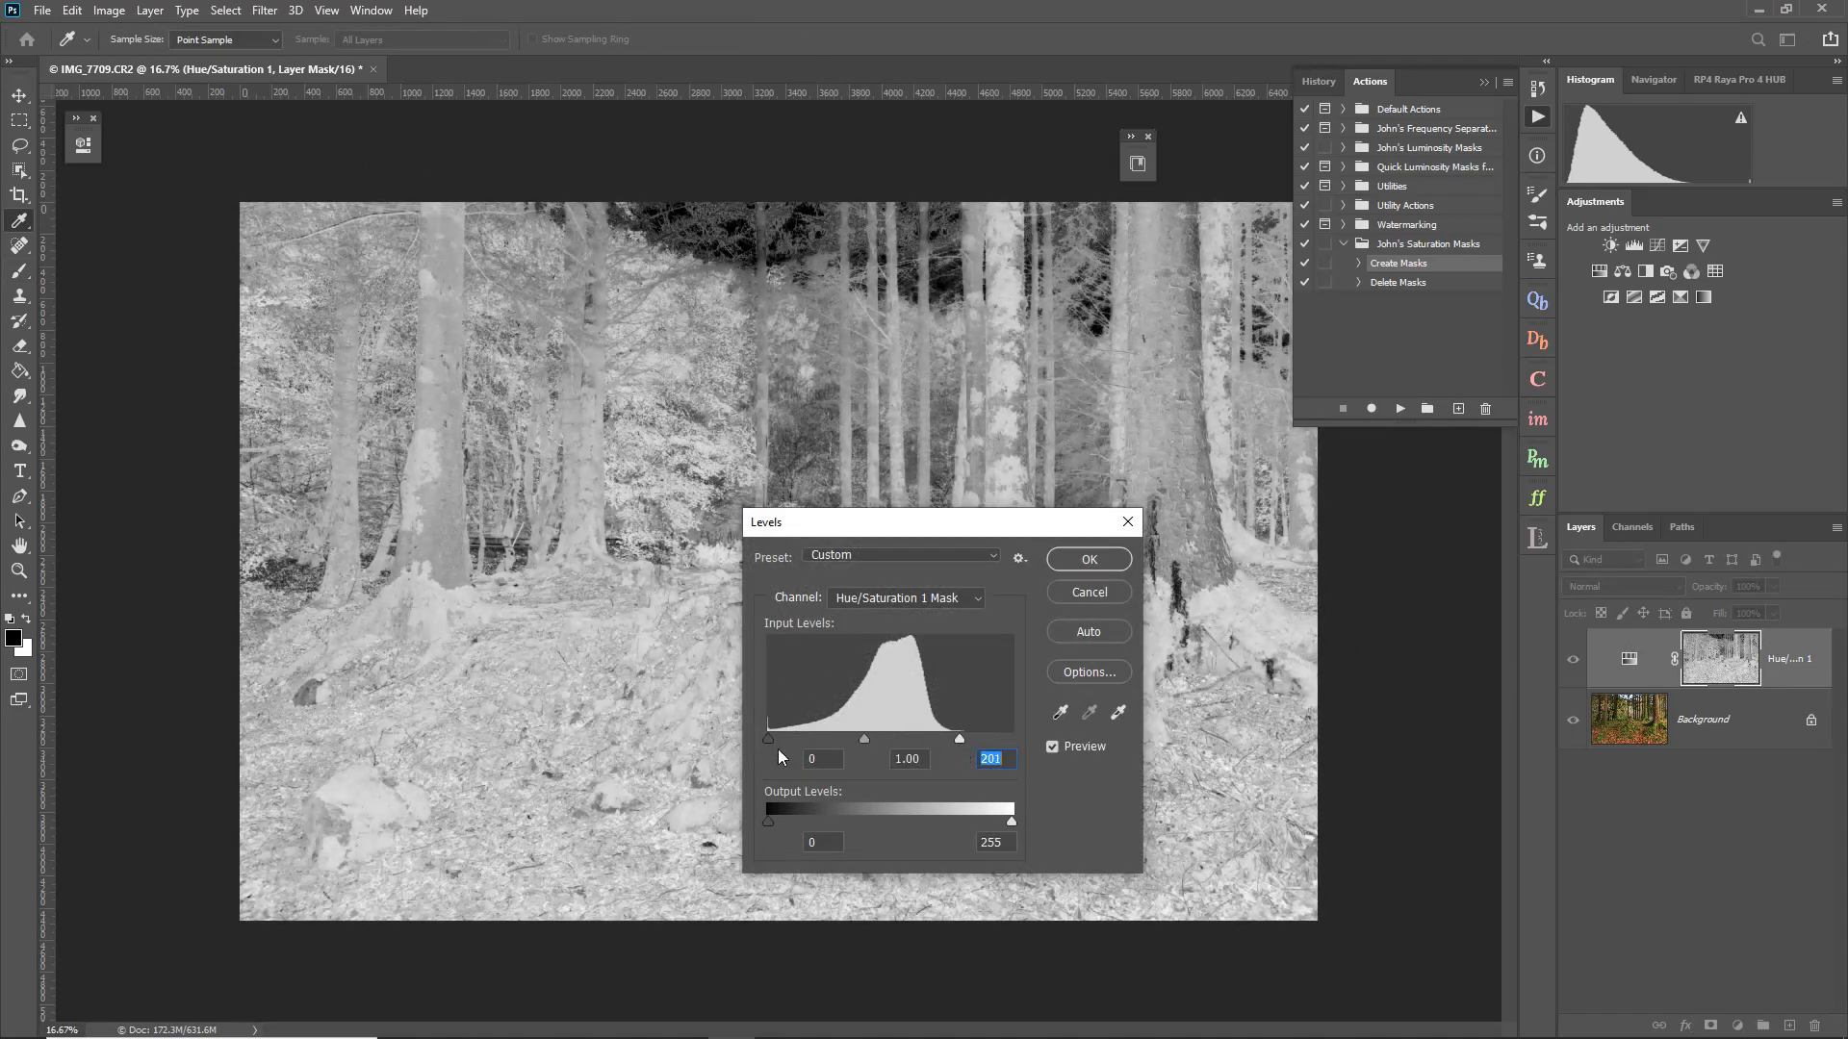
pyautogui.moveTo(770, 741); pyautogui.dragTo(836, 745)
pyautogui.moveTo(963, 743); pyautogui.dragTo(934, 743)
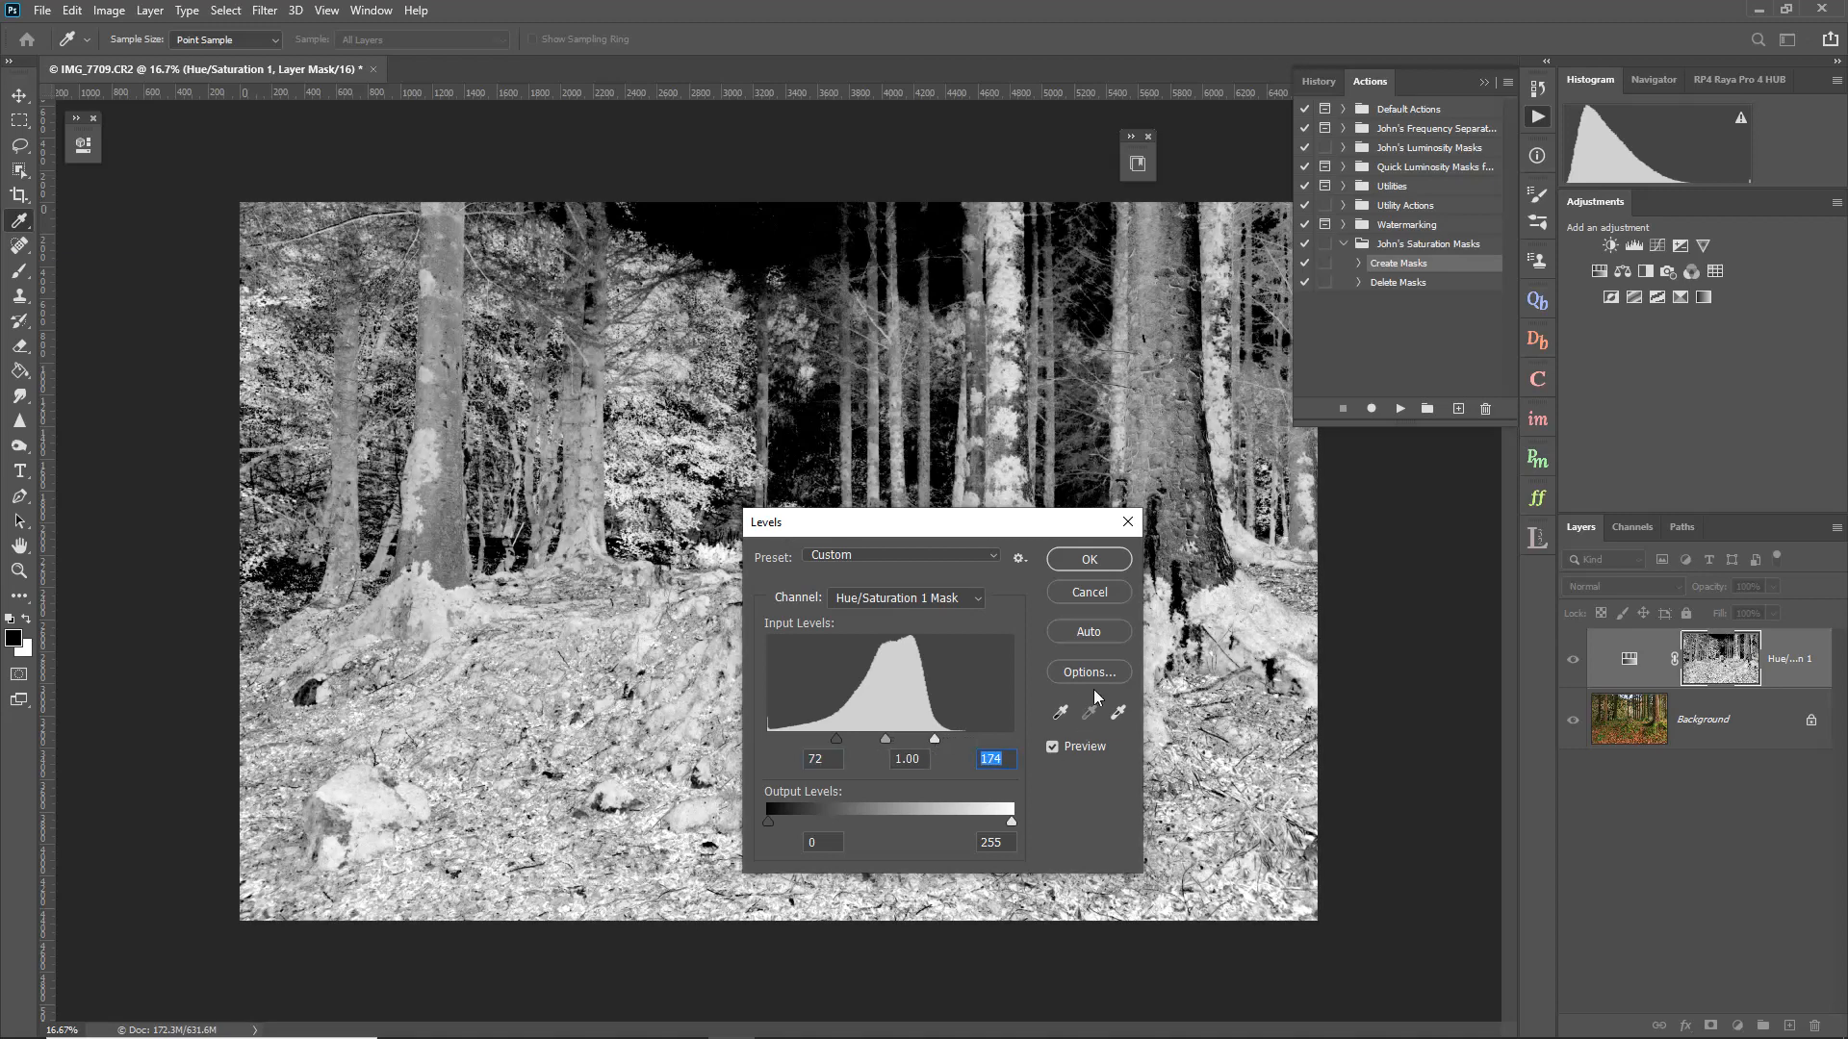
pyautogui.click(1084, 563)
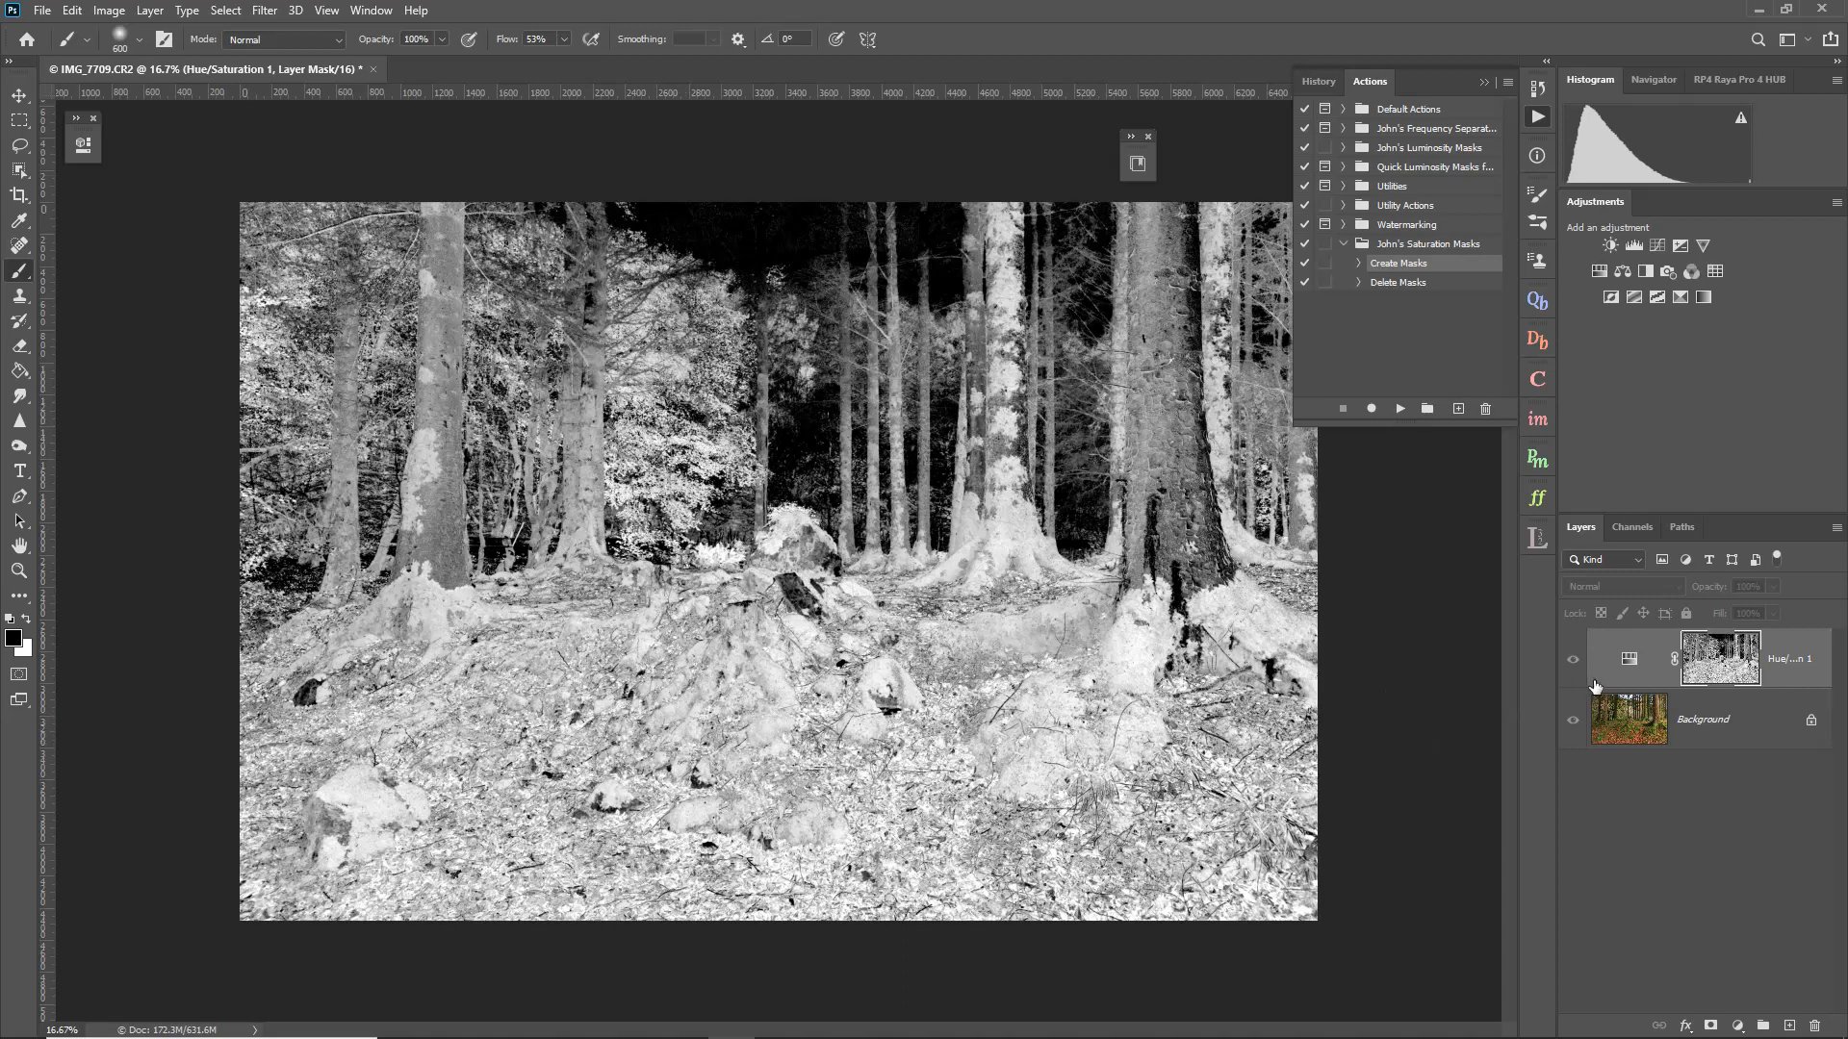
# Set the Hue/Saturation adjustment's Saturation to -100 through the saturation mask.
pyautogui.click(1628, 660)
pyautogui.doubleClick(1628, 661)
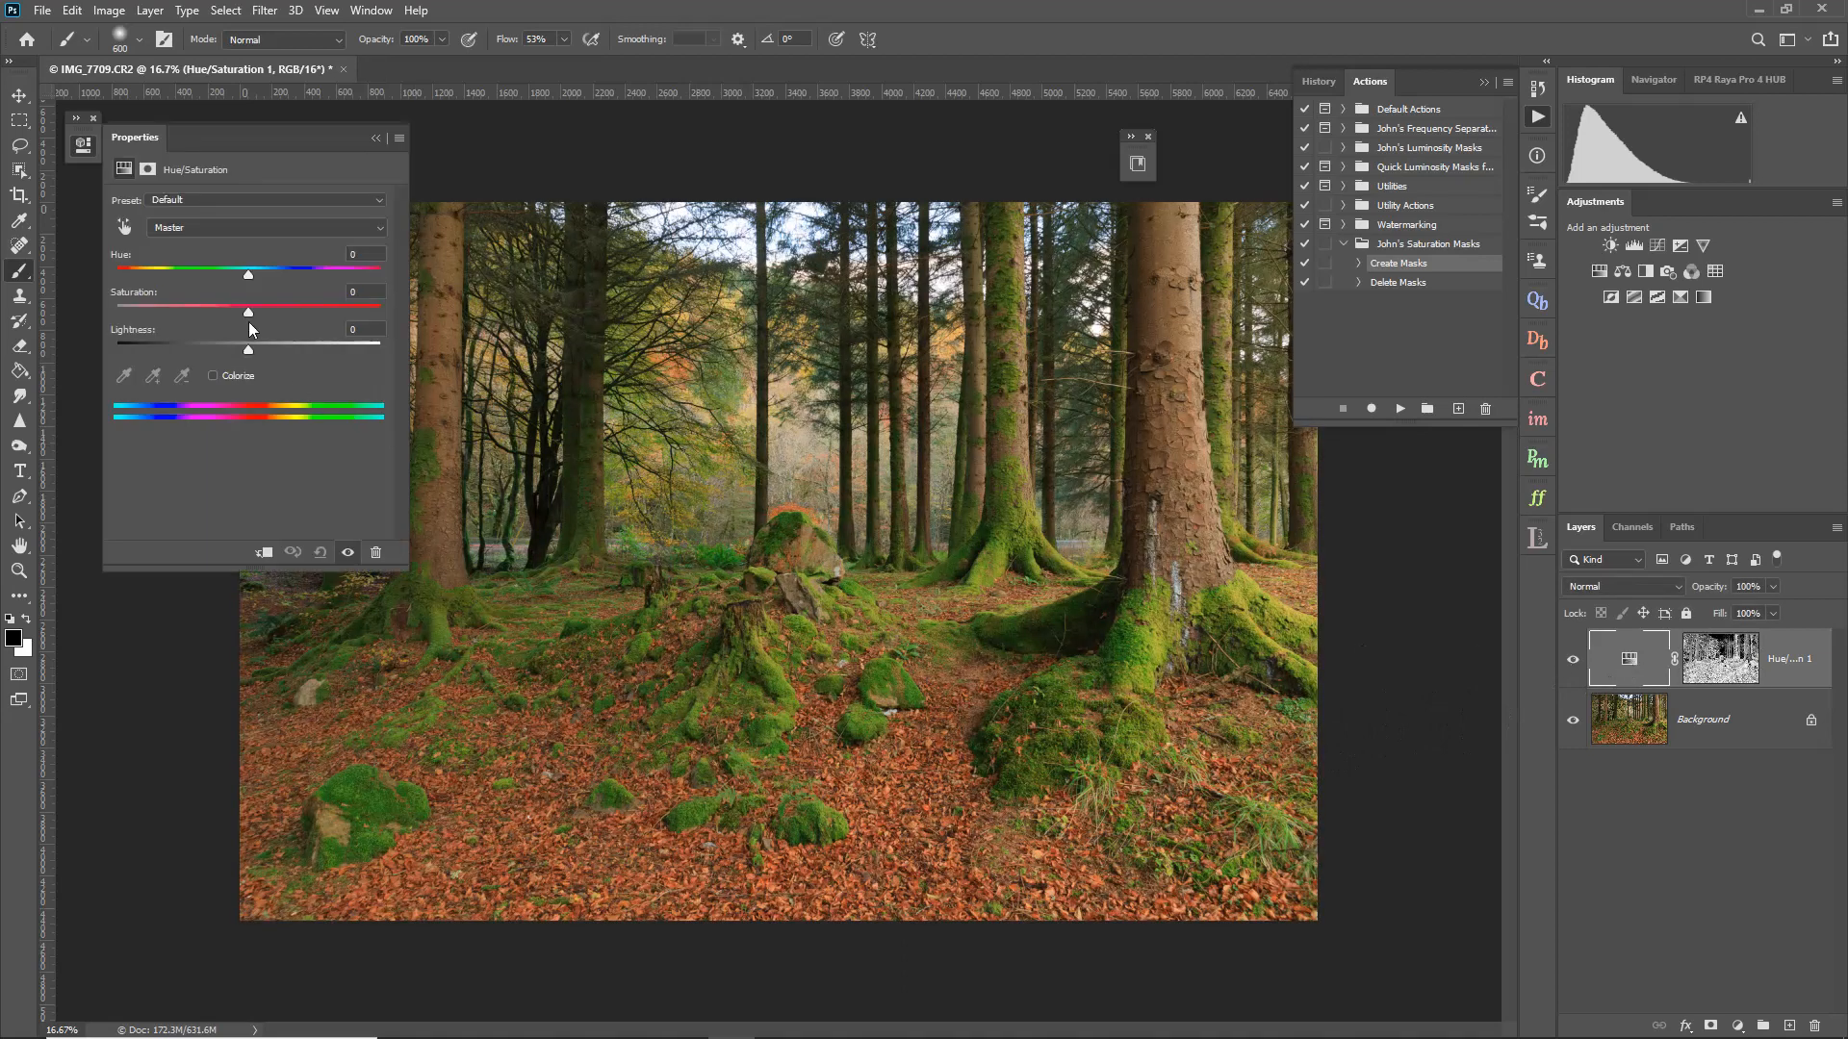
pyautogui.moveTo(247, 313); pyautogui.dragTo(243, 313)
pyautogui.moveTo(221, 325); pyautogui.dragTo(111, 327)
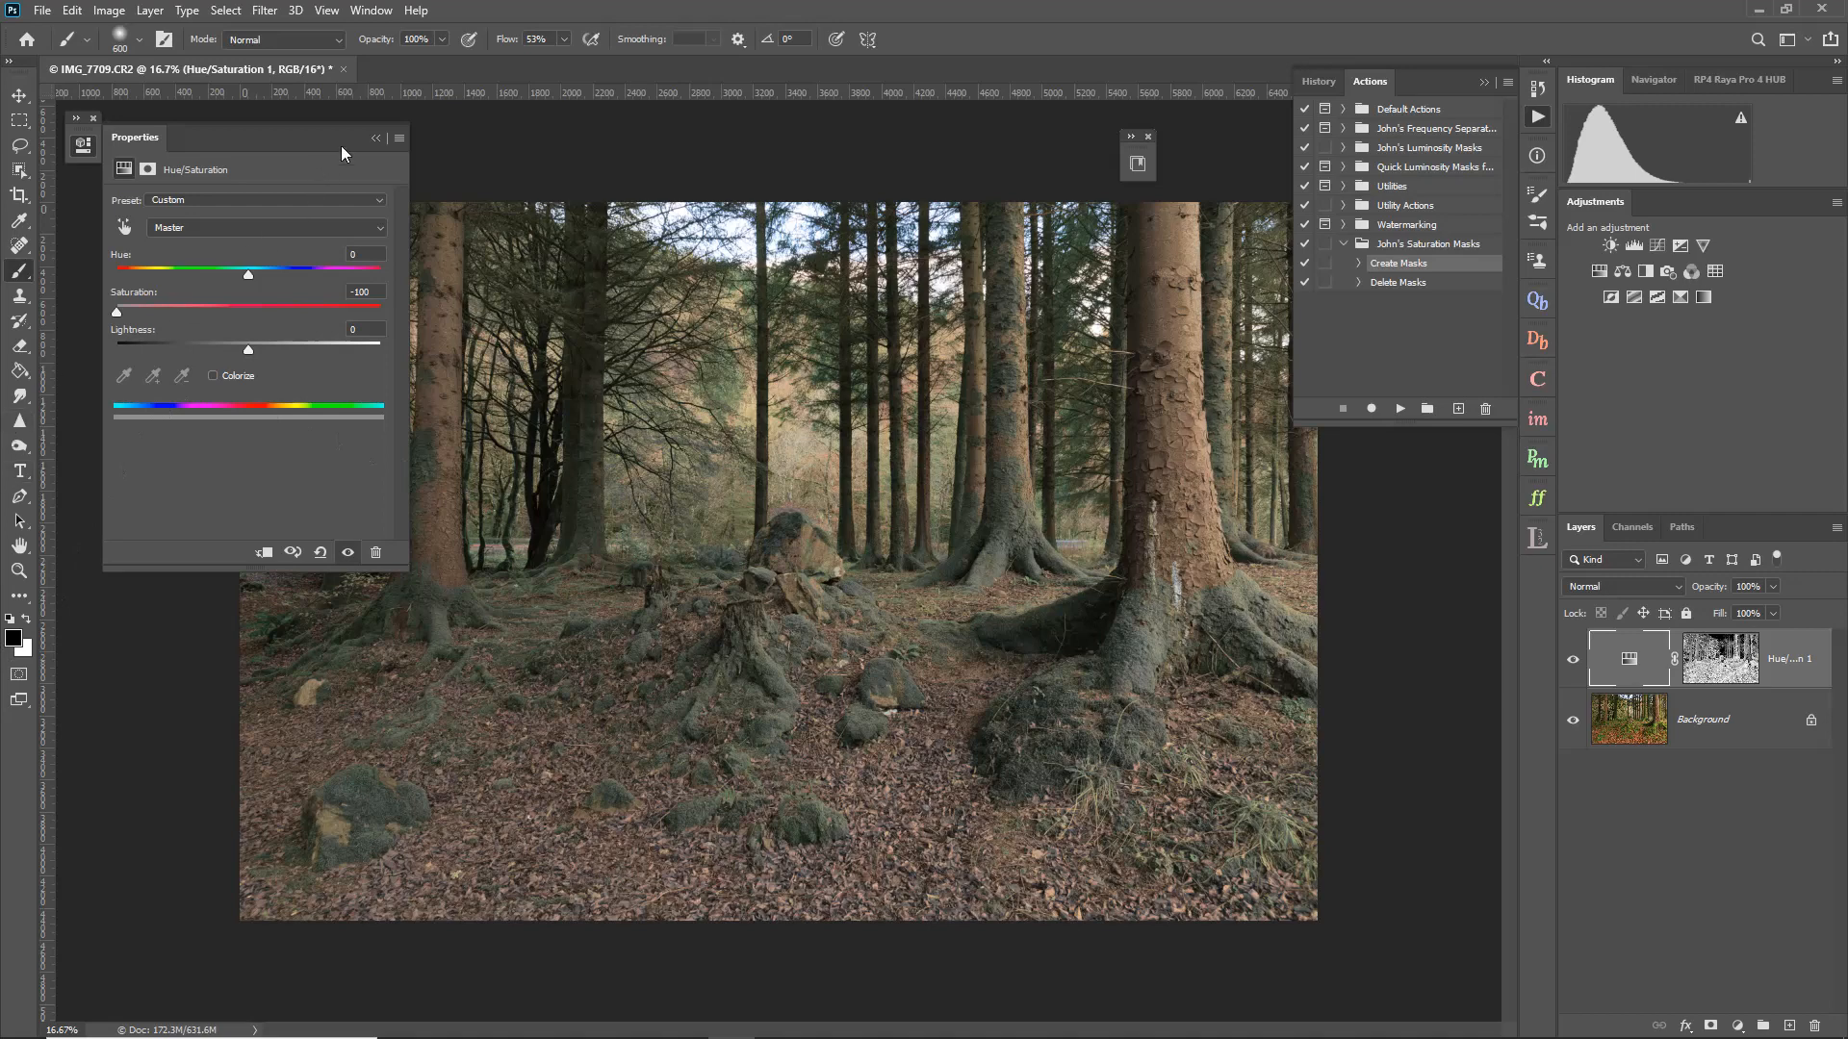
pyautogui.click(376, 137)
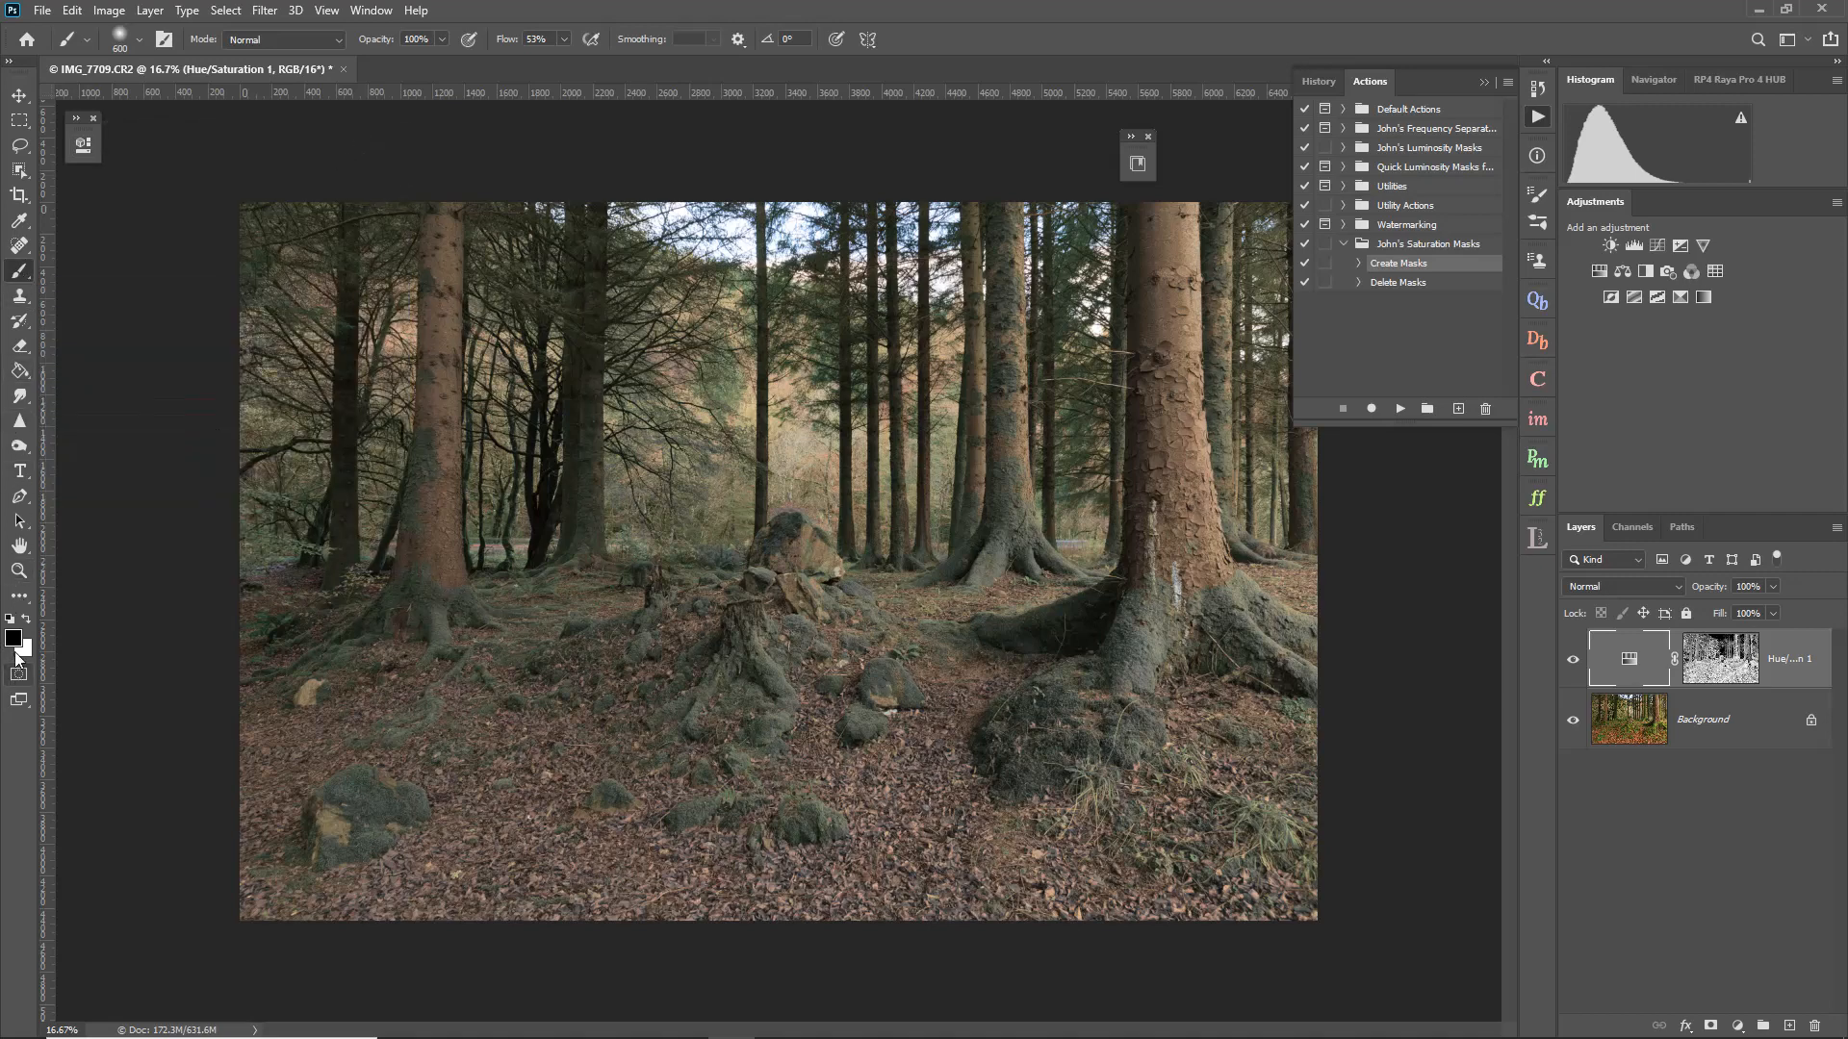
# Paint black on the Hue/Saturation layer's mask over the background foliage and the large tree trunk, comparing the image with the layer hidden.
pyautogui.click(1710, 664)
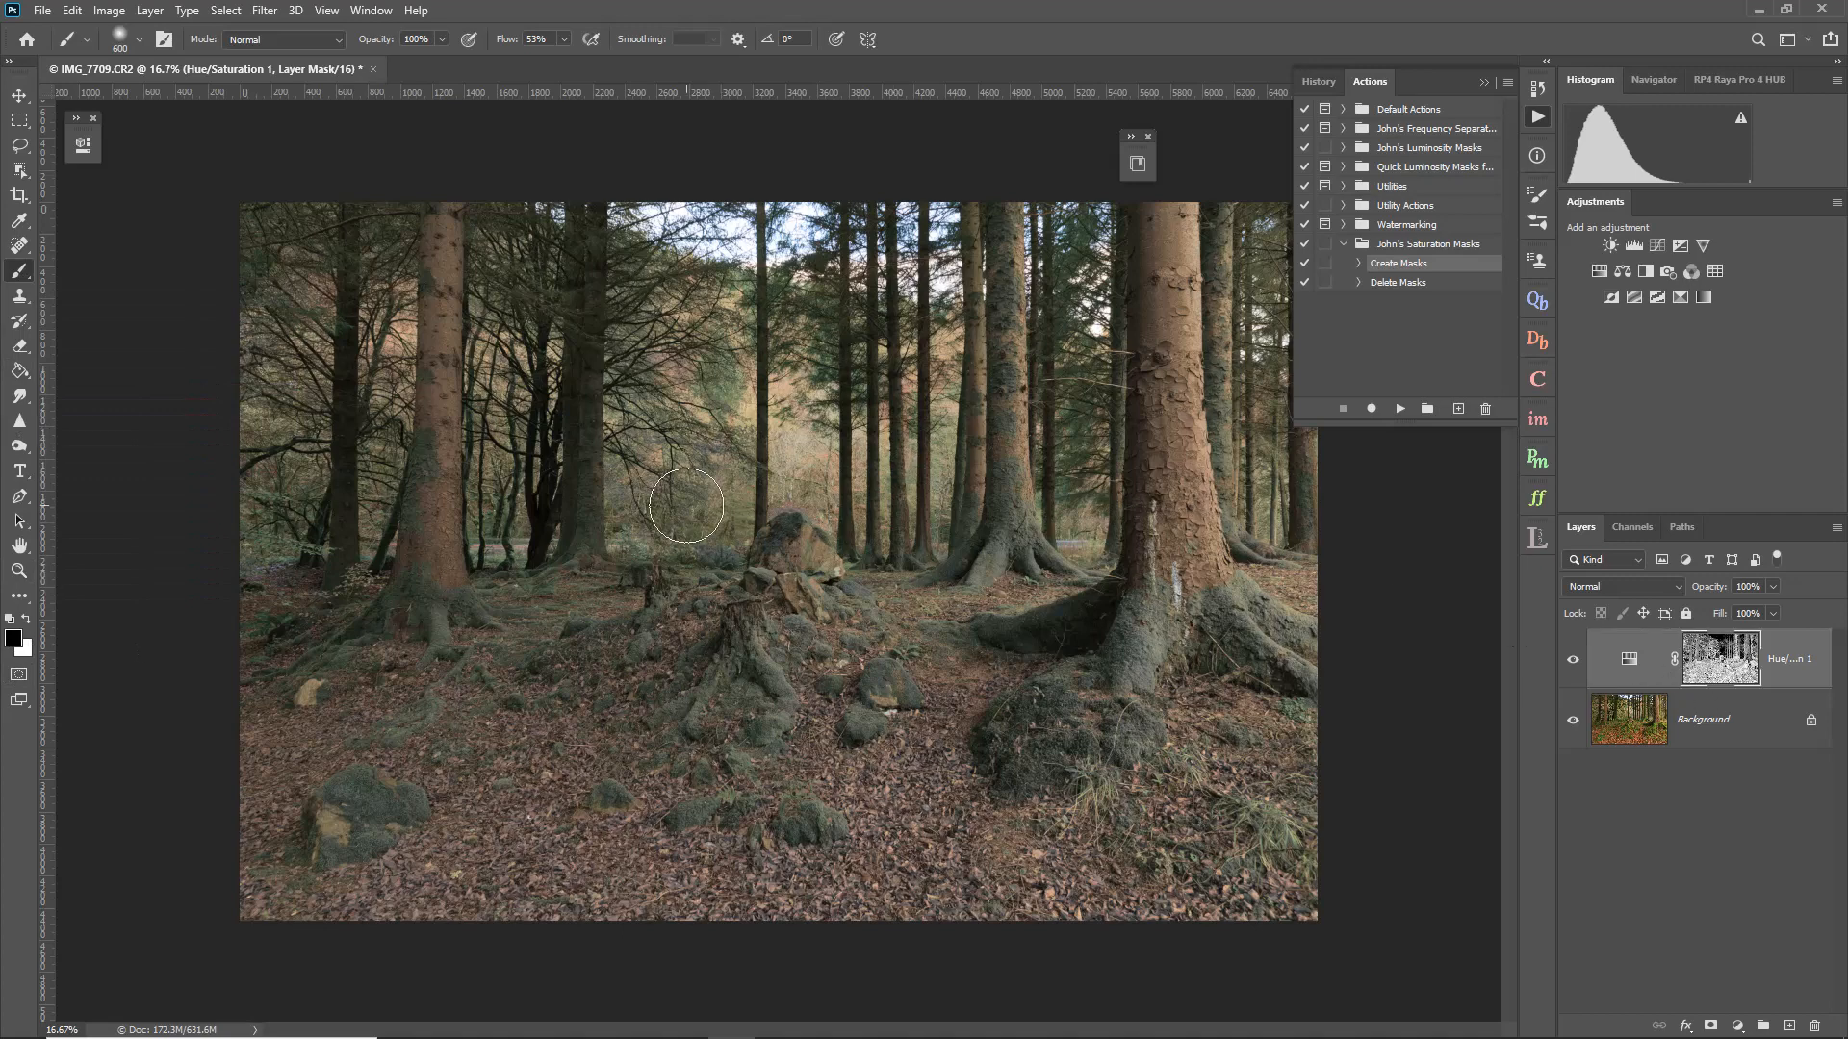
pyautogui.moveTo(689, 377)
pyautogui.mouseDown()
pyautogui.moveTo(677, 479)
pyautogui.moveTo(705, 390)
pyautogui.moveTo(696, 326)
pyautogui.moveTo(686, 394)
pyautogui.moveTo(651, 284)
pyautogui.moveTo(647, 520)
pyautogui.moveTo(692, 356)
pyautogui.moveTo(715, 503)
pyautogui.moveTo(697, 326)
pyautogui.moveTo(695, 434)
pyautogui.moveTo(804, 496)
pyautogui.moveTo(791, 321)
pyautogui.moveTo(805, 424)
pyautogui.moveTo(589, 515)
pyautogui.moveTo(472, 523)
pyautogui.moveTo(512, 503)
pyautogui.moveTo(508, 313)
pyautogui.moveTo(348, 479)
pyautogui.moveTo(295, 500)
pyautogui.moveTo(280, 335)
pyautogui.mouseUp()
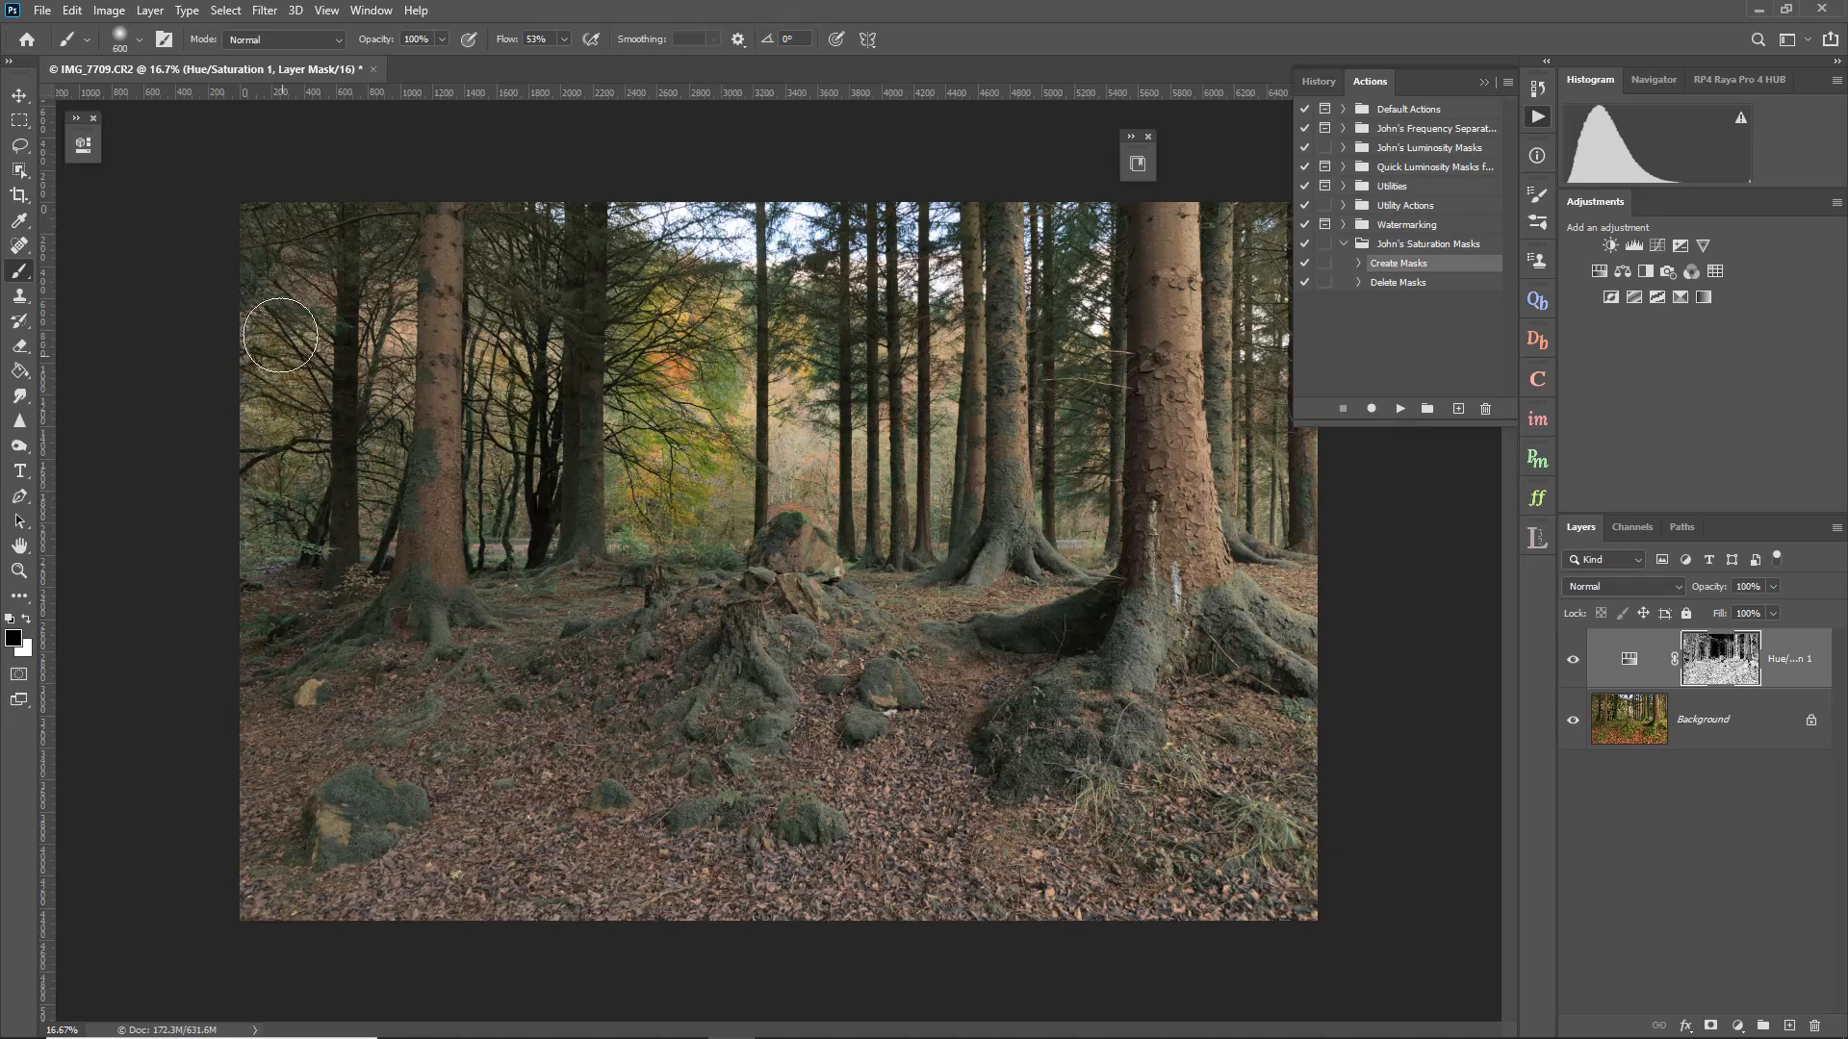
pyautogui.click(1574, 664)
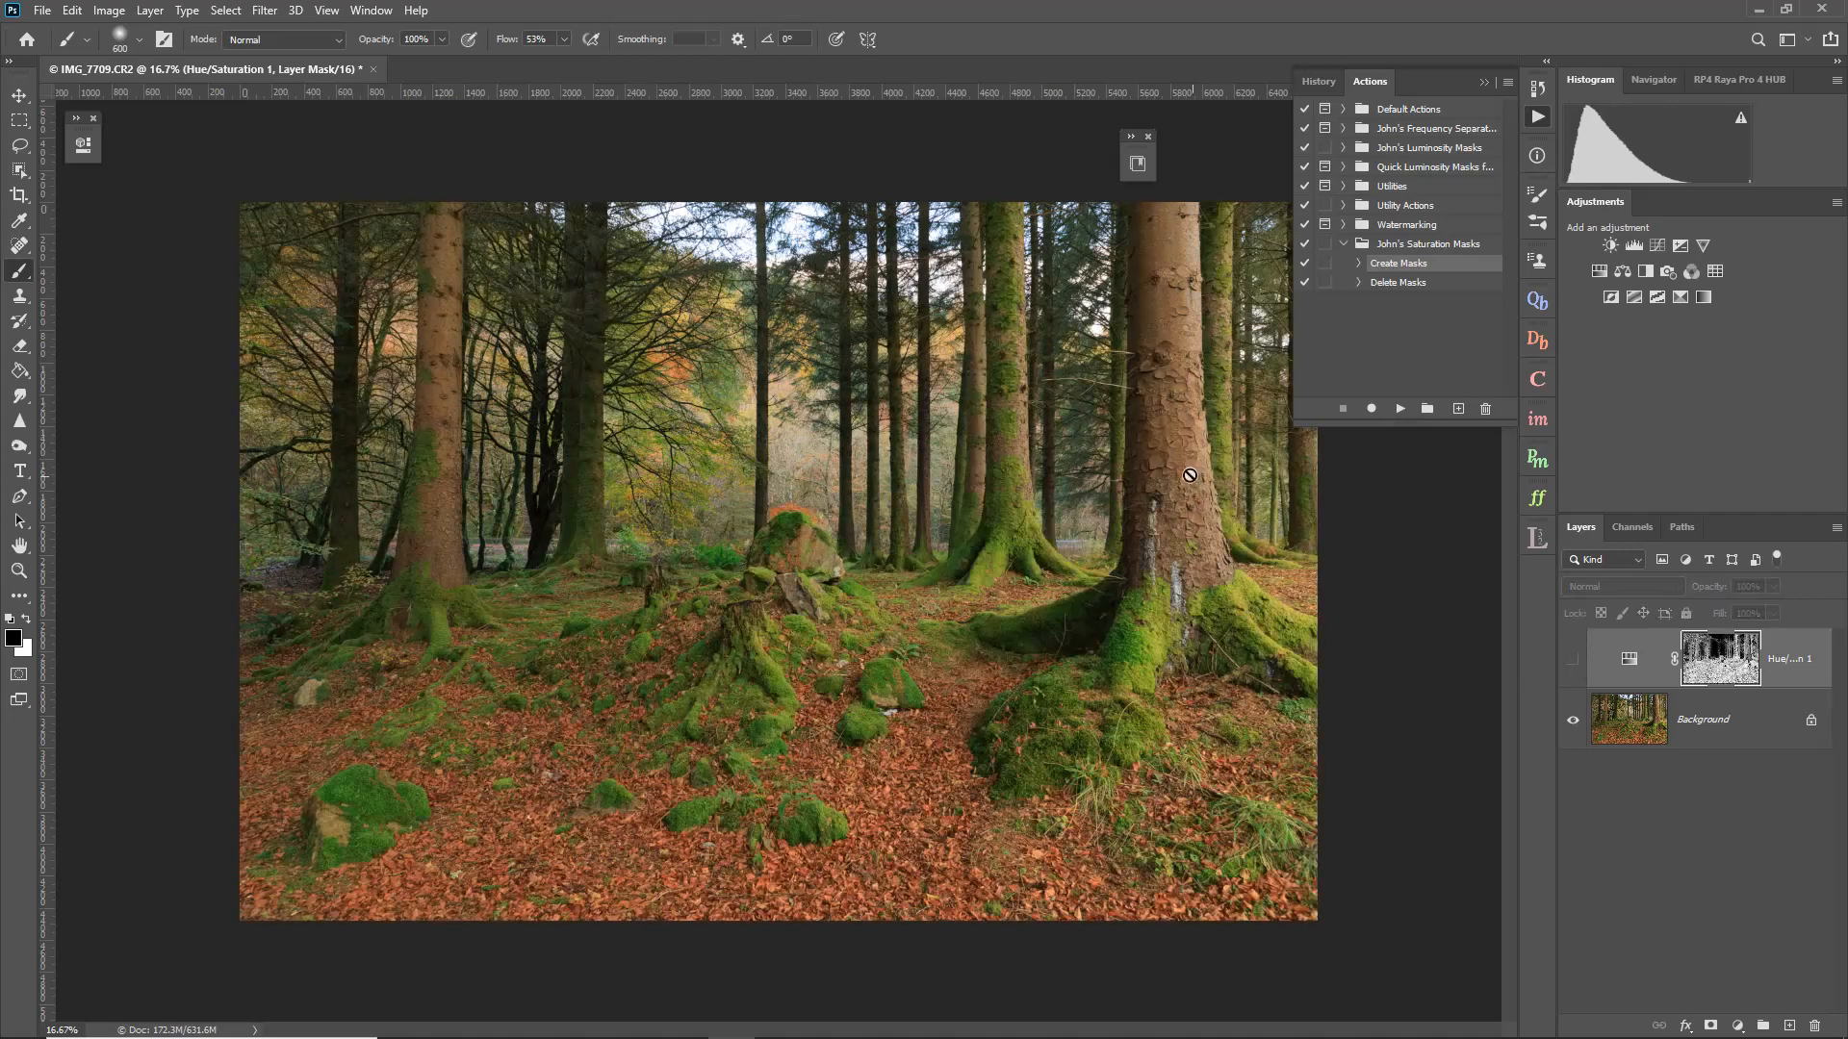
pyautogui.click(1573, 662)
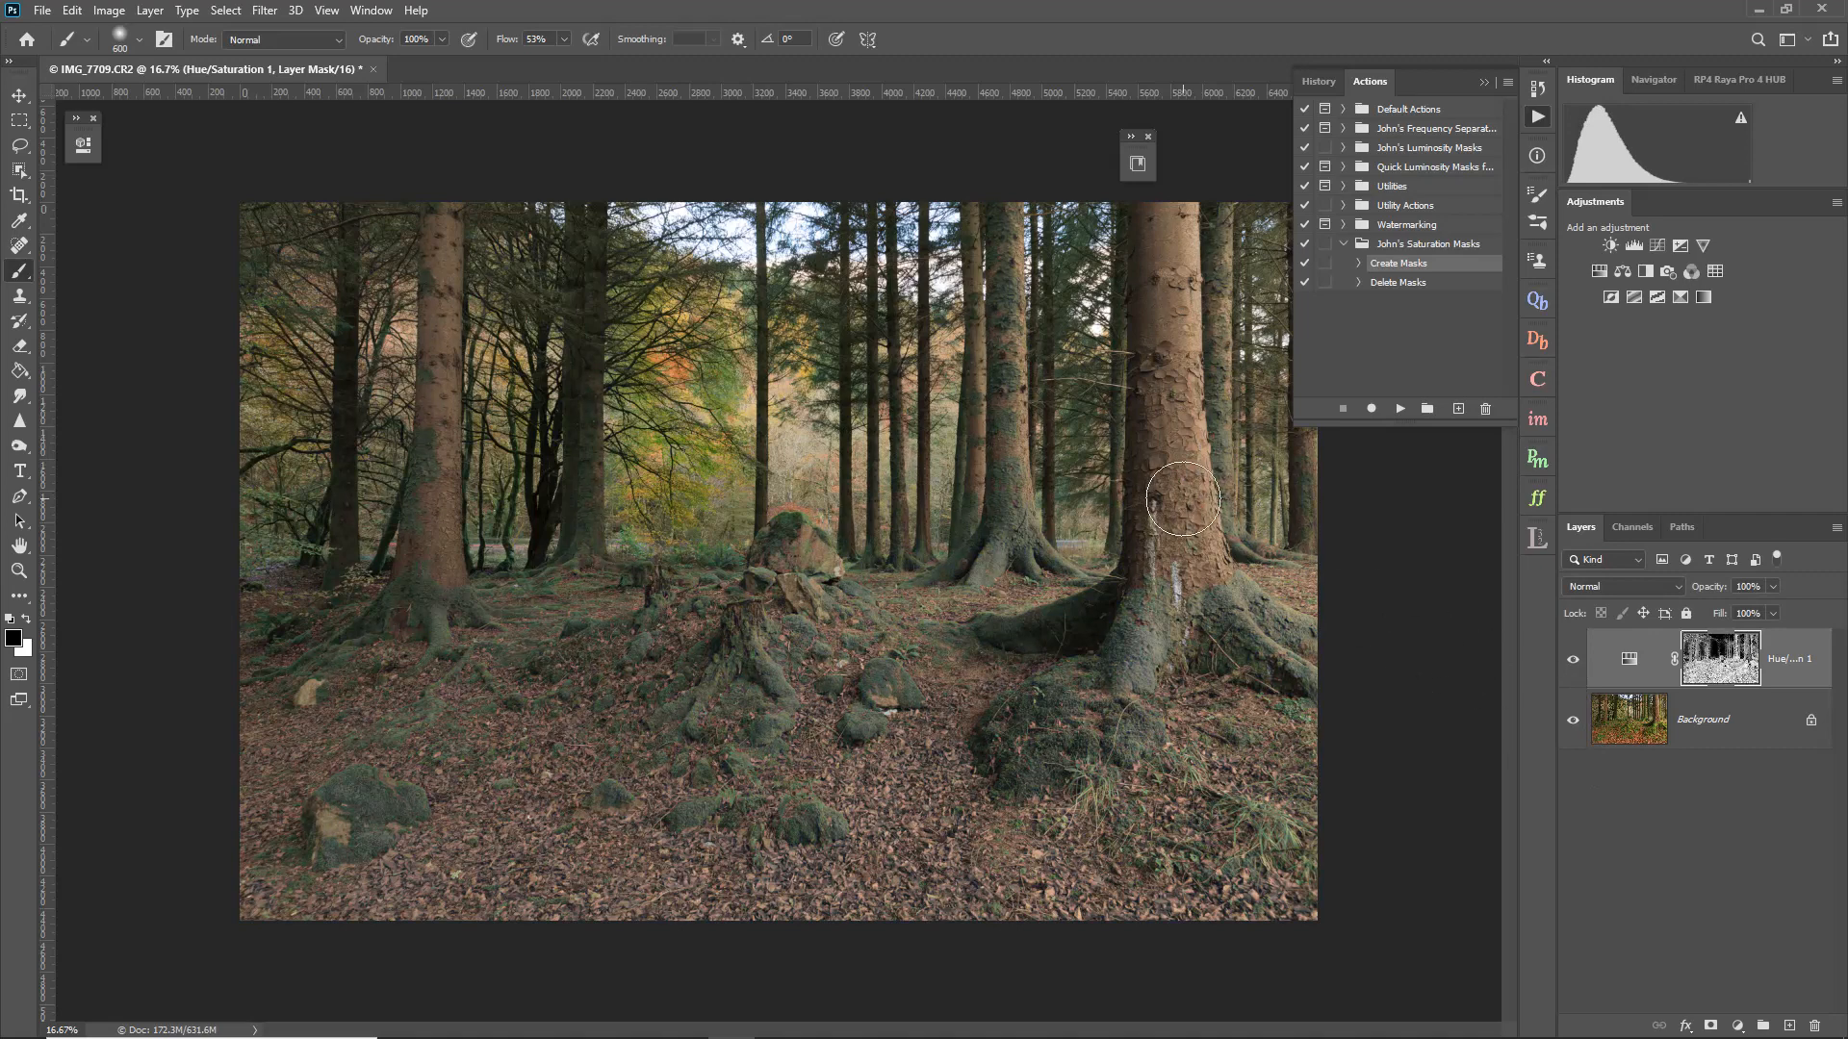
pyautogui.moveTo(1176, 443)
pyautogui.mouseDown()
pyautogui.moveTo(1165, 244)
pyautogui.moveTo(1169, 433)
pyautogui.mouseUp()
# Reopen the Hue/Saturation layer's settings and raise the Master Saturation to +1.
pyautogui.doubleClick(1634, 664)
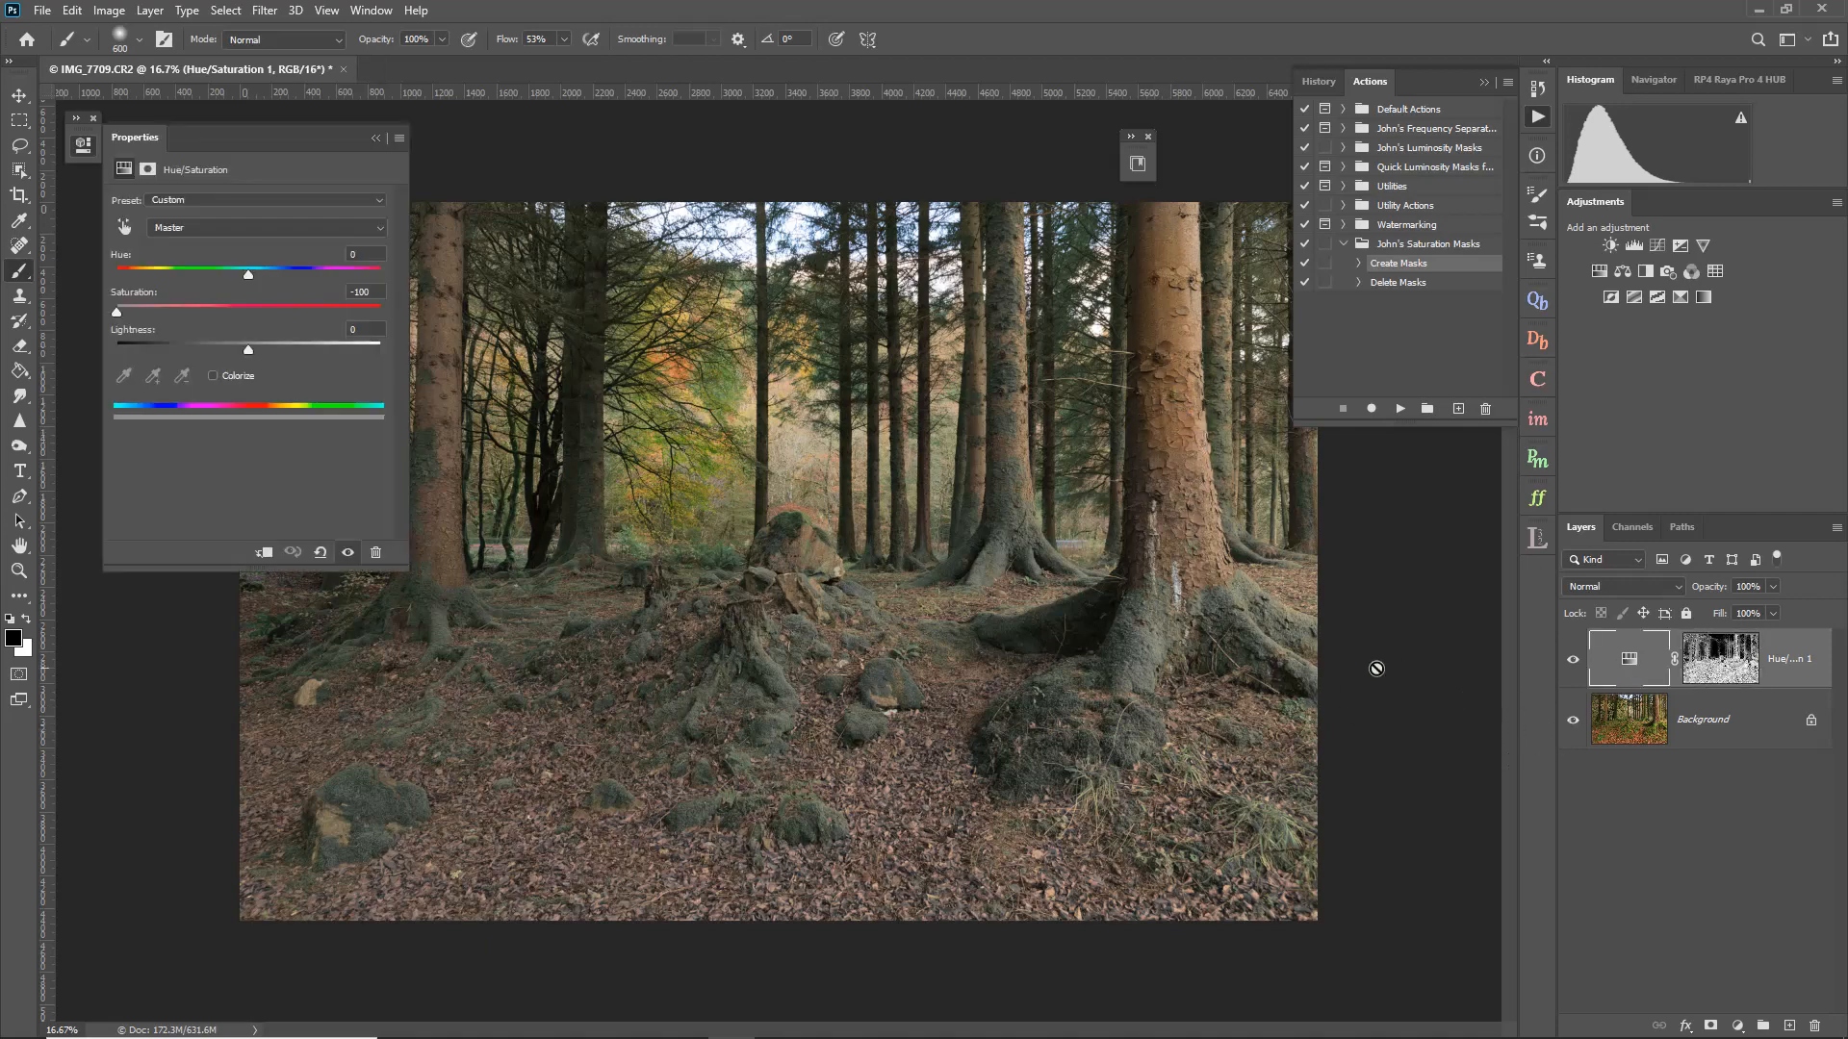
pyautogui.moveTo(126, 311); pyautogui.dragTo(213, 317)
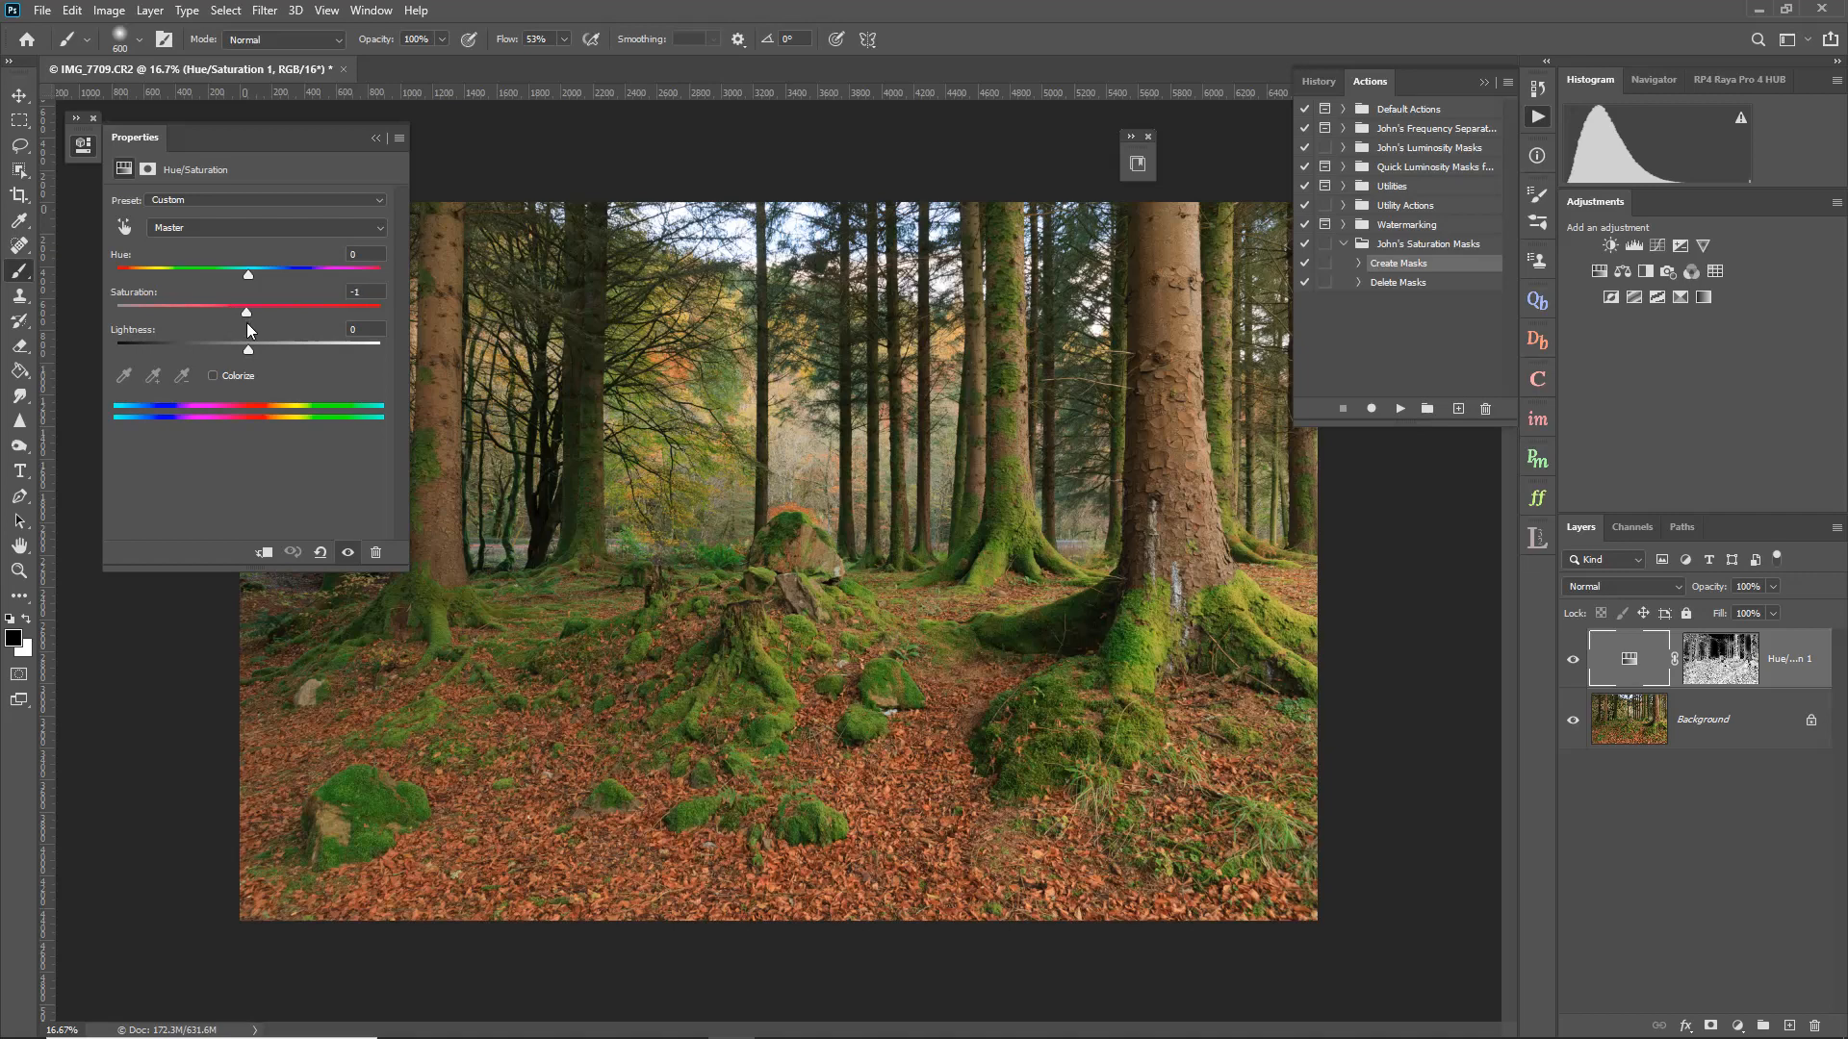
pyautogui.moveTo(250, 323); pyautogui.dragTo(250, 325)
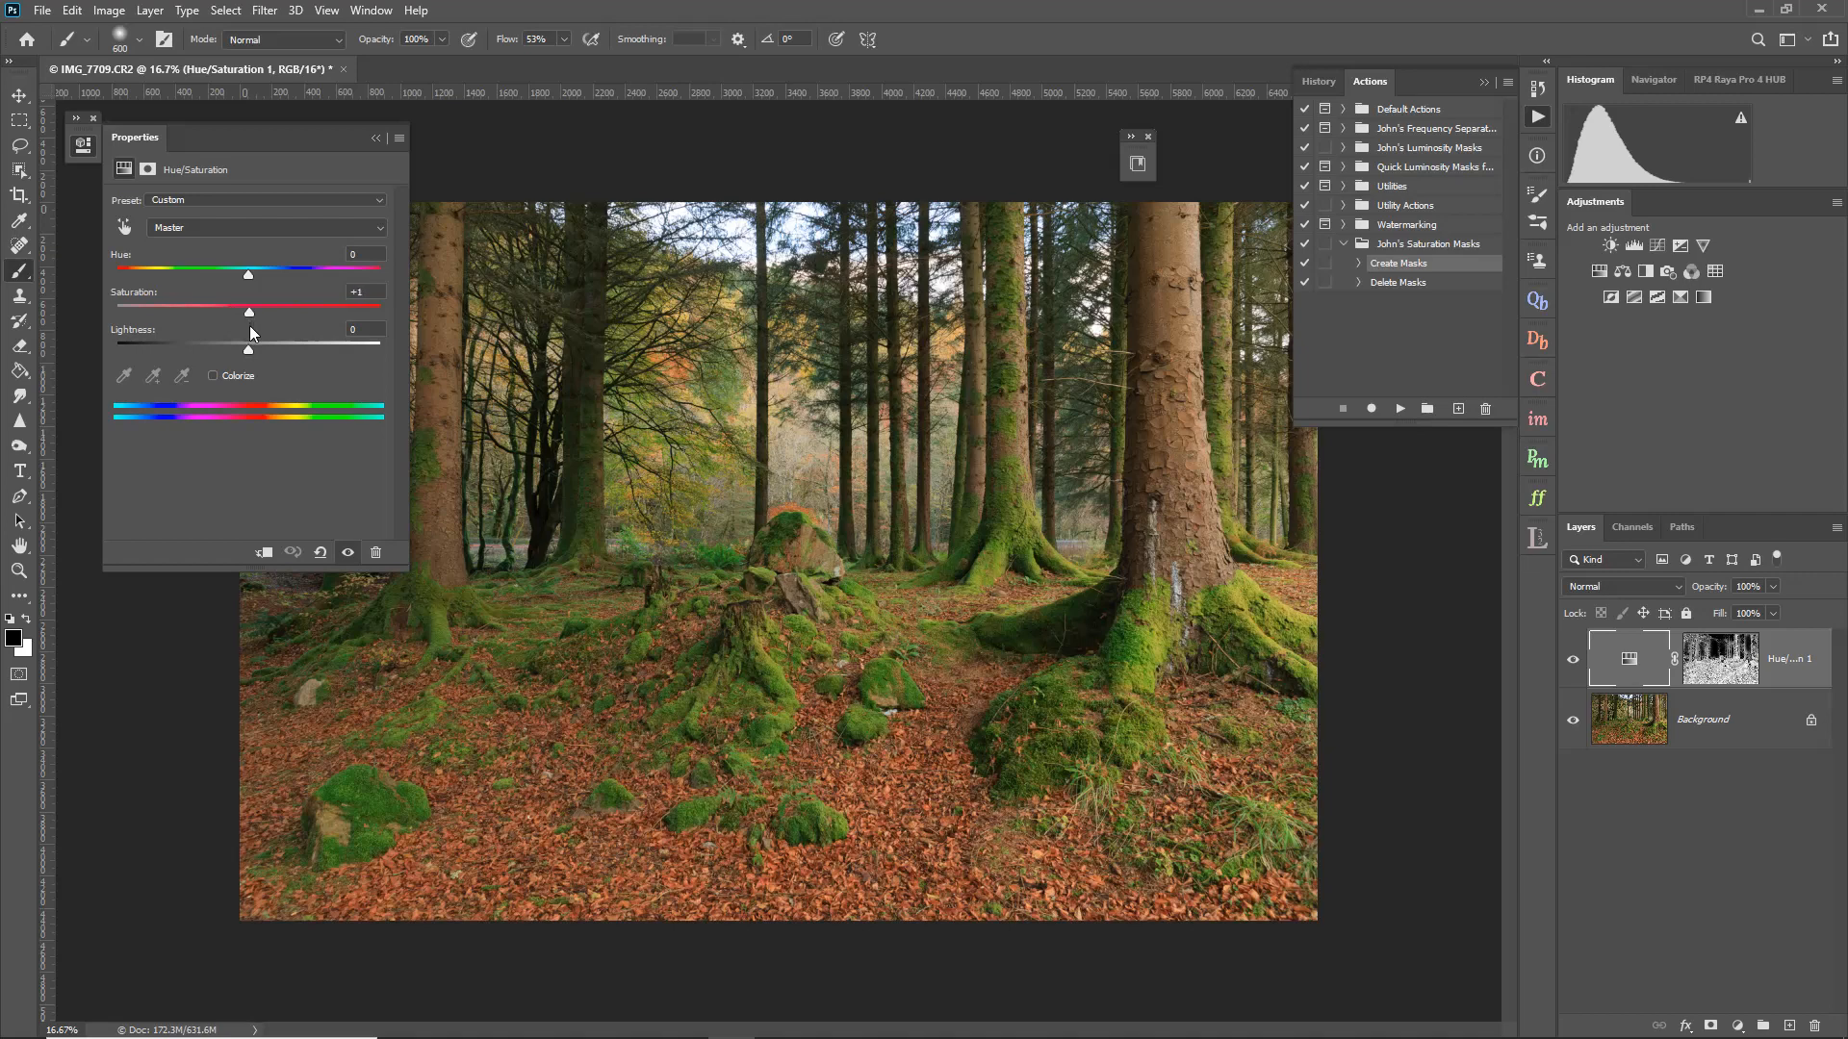
# Target the Yellows range by sampling the moss at the large trunk's base, and set its Saturation to -28 and Lightness to +5.
pyautogui.click(125, 228)
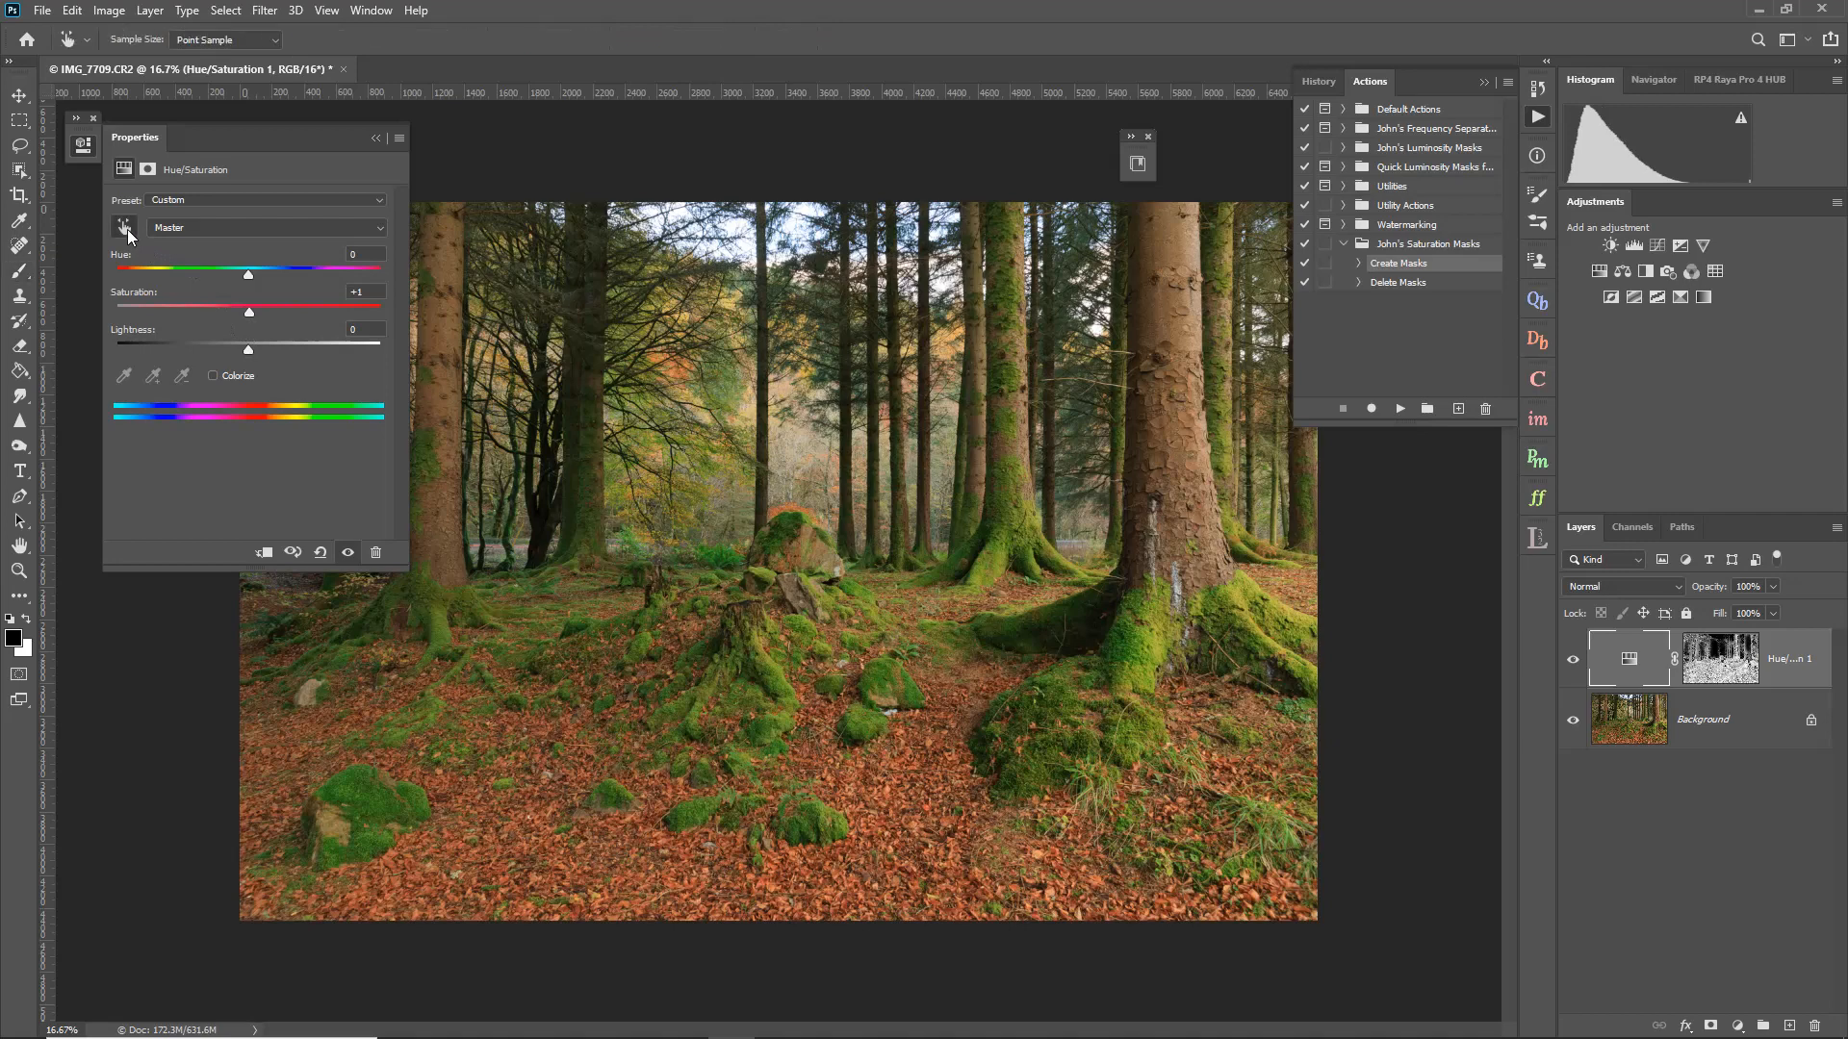
pyautogui.click(1151, 649)
pyautogui.moveTo(252, 324); pyautogui.dragTo(249, 322)
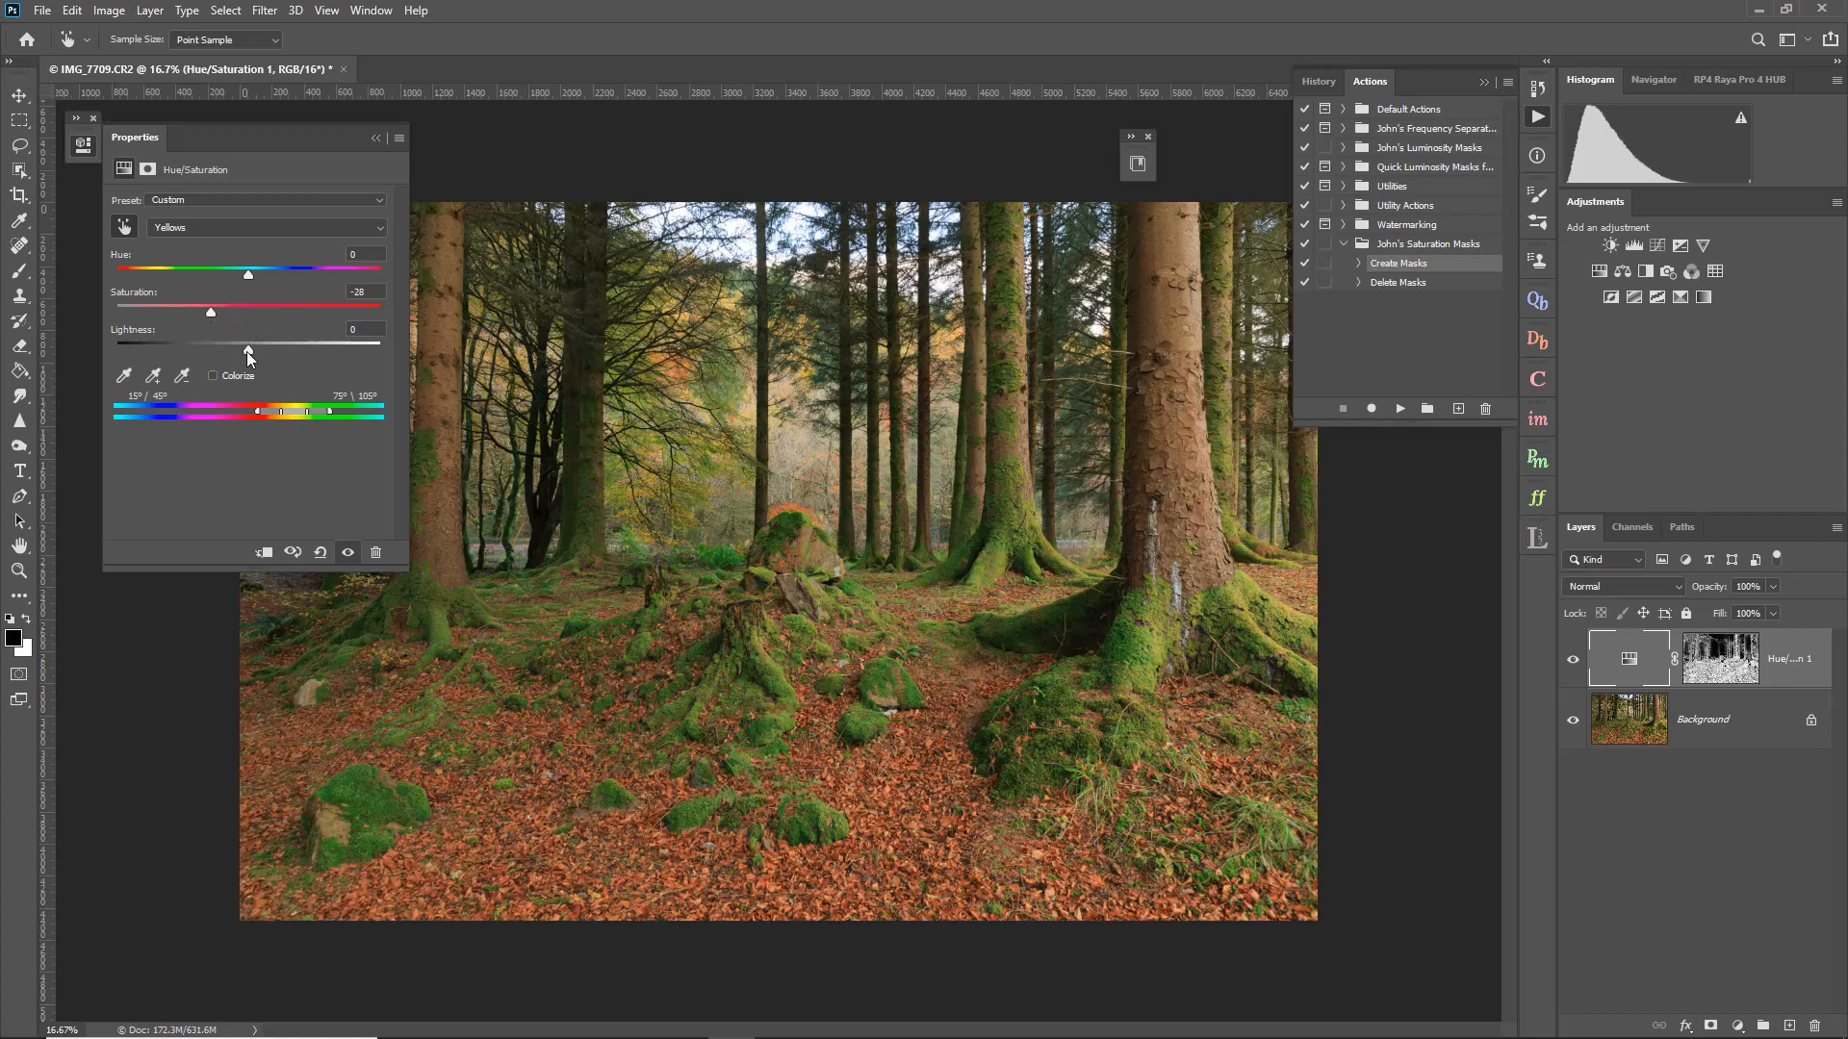
pyautogui.click(246, 350)
pyautogui.moveTo(246, 350); pyautogui.dragTo(243, 350)
pyautogui.press('b')
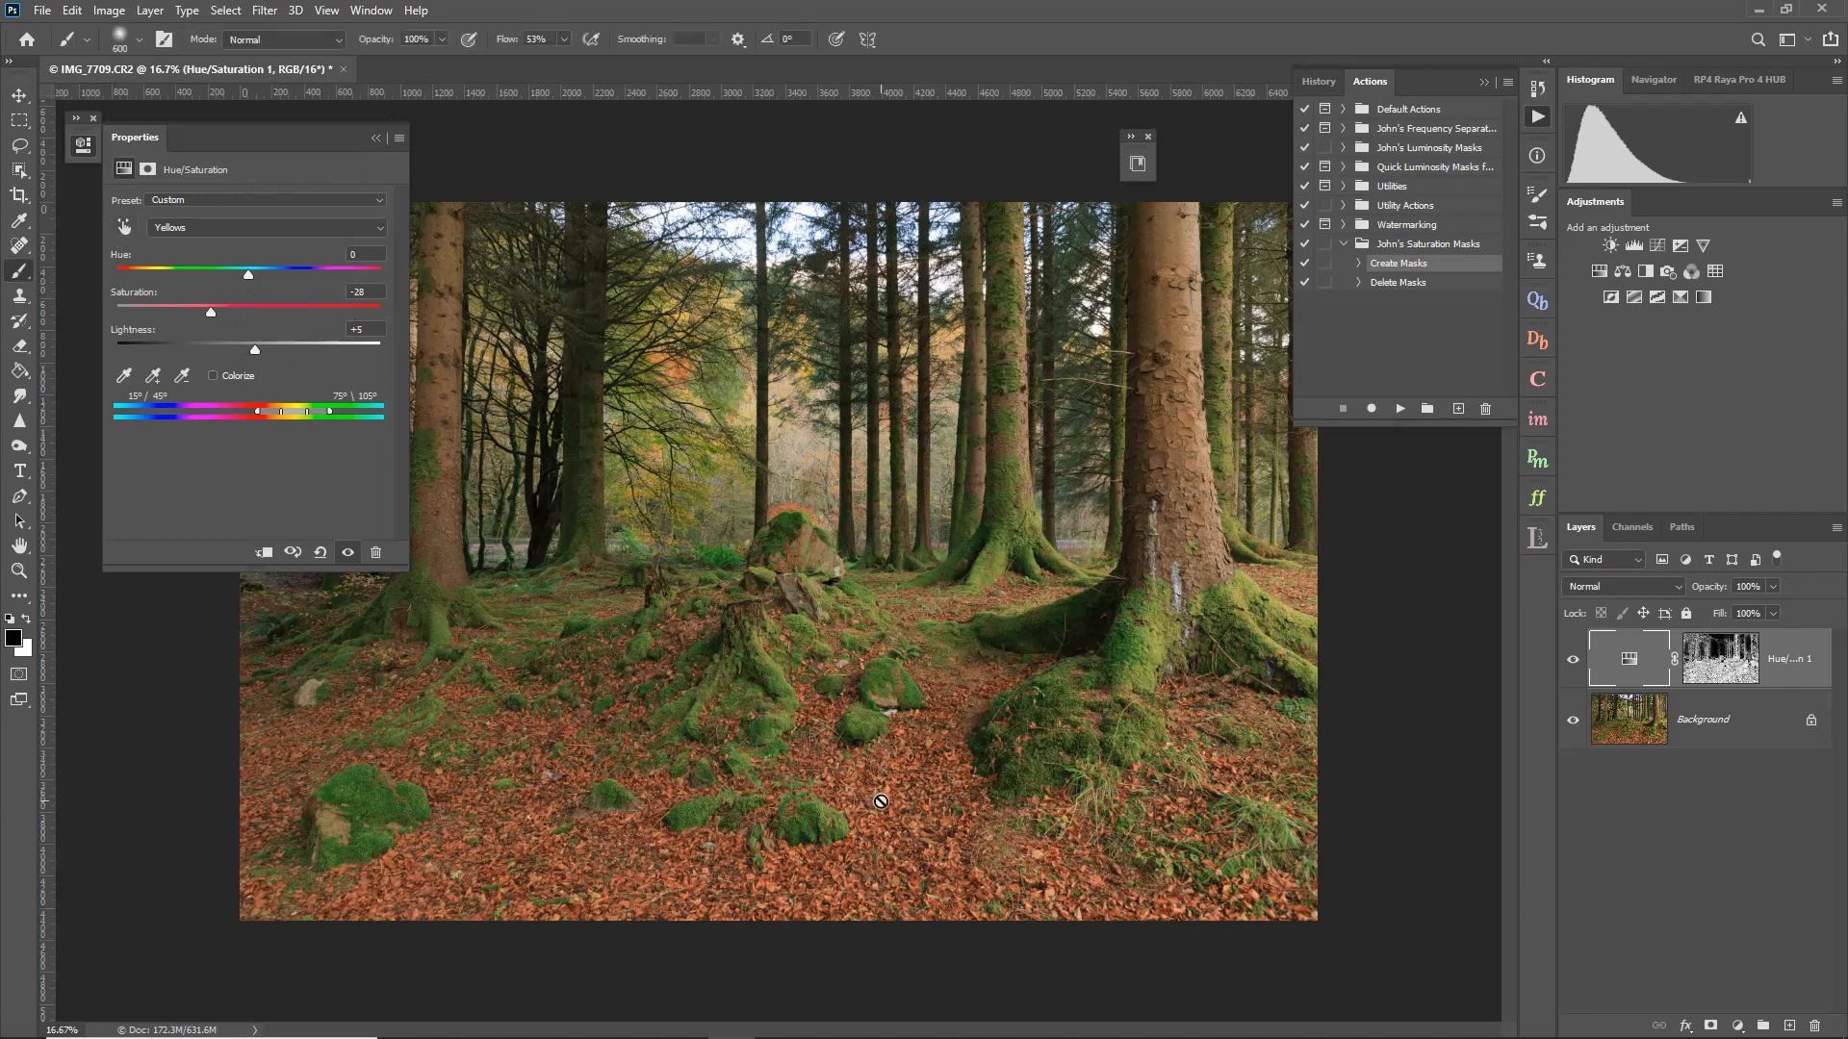
# Target the Reds range by sampling the fallen leaves, slightly reduce its Saturation, and close the adjustment's settings.
pyautogui.click(121, 228)
pyautogui.click(891, 830)
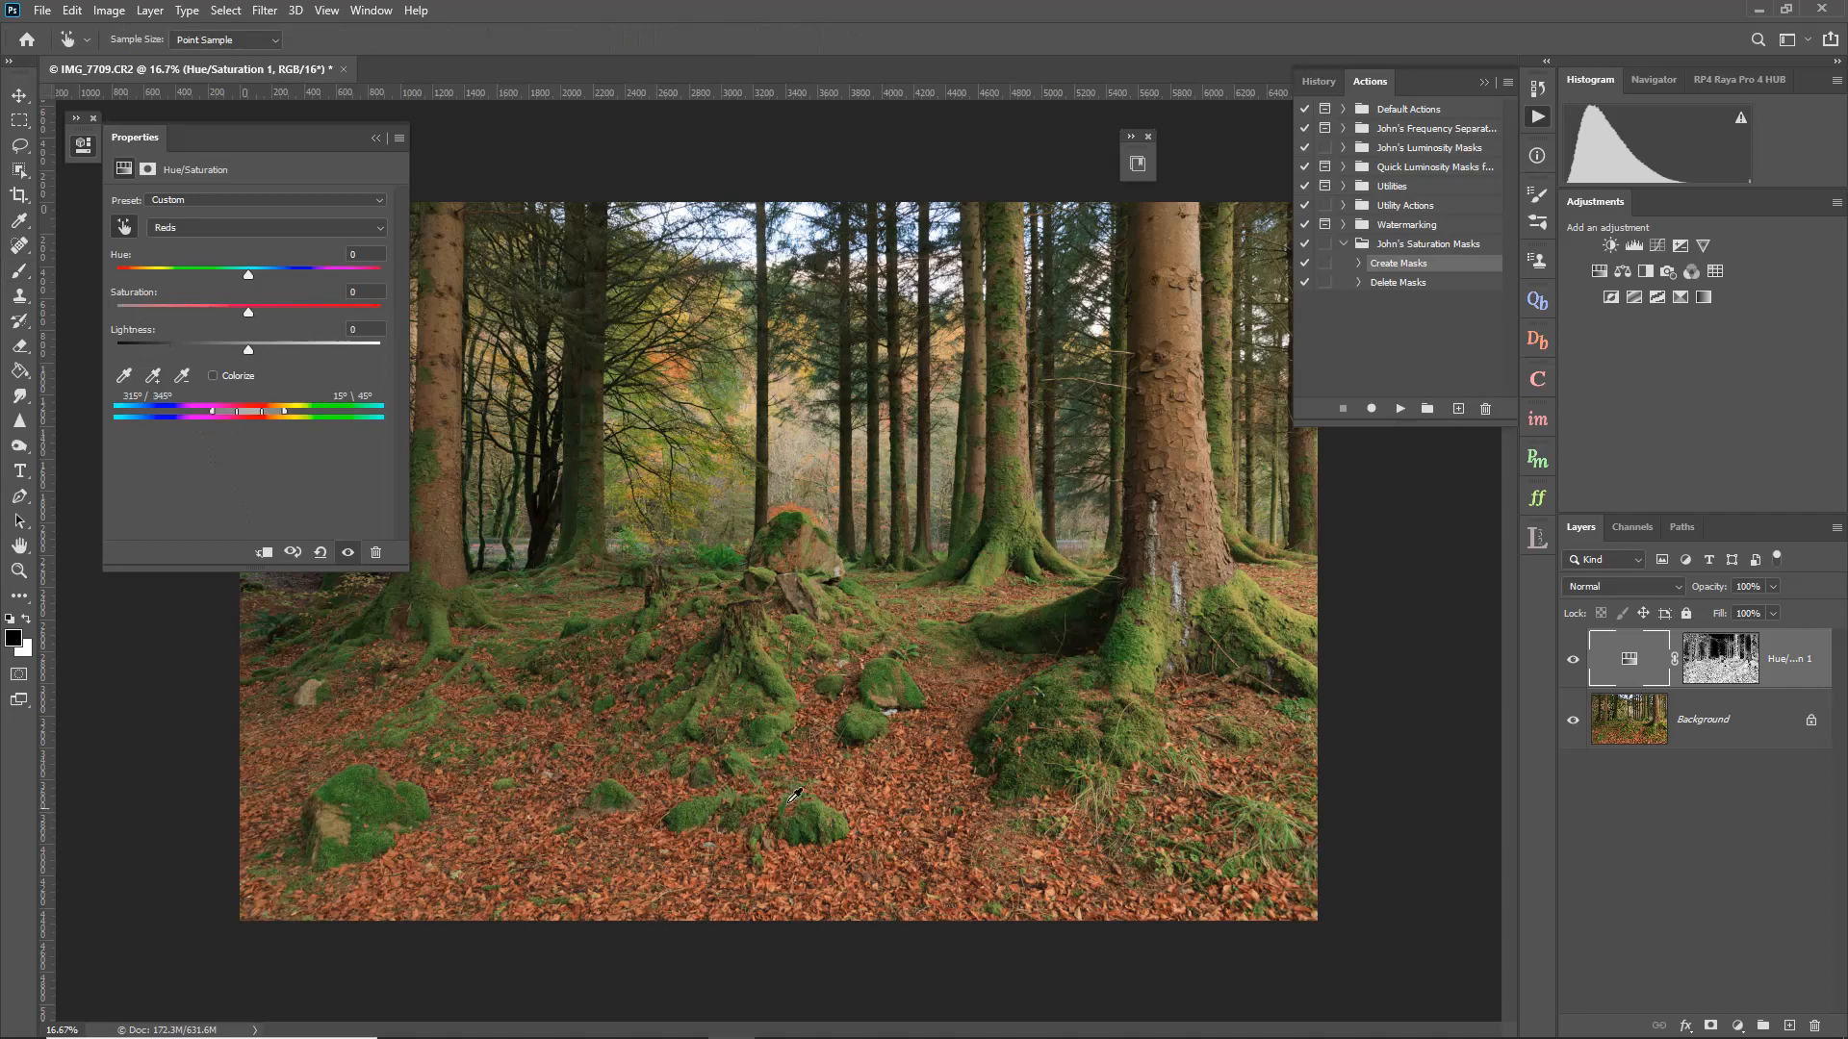
pyautogui.moveTo(248, 319); pyautogui.dragTo(244, 315)
pyautogui.click(382, 139)
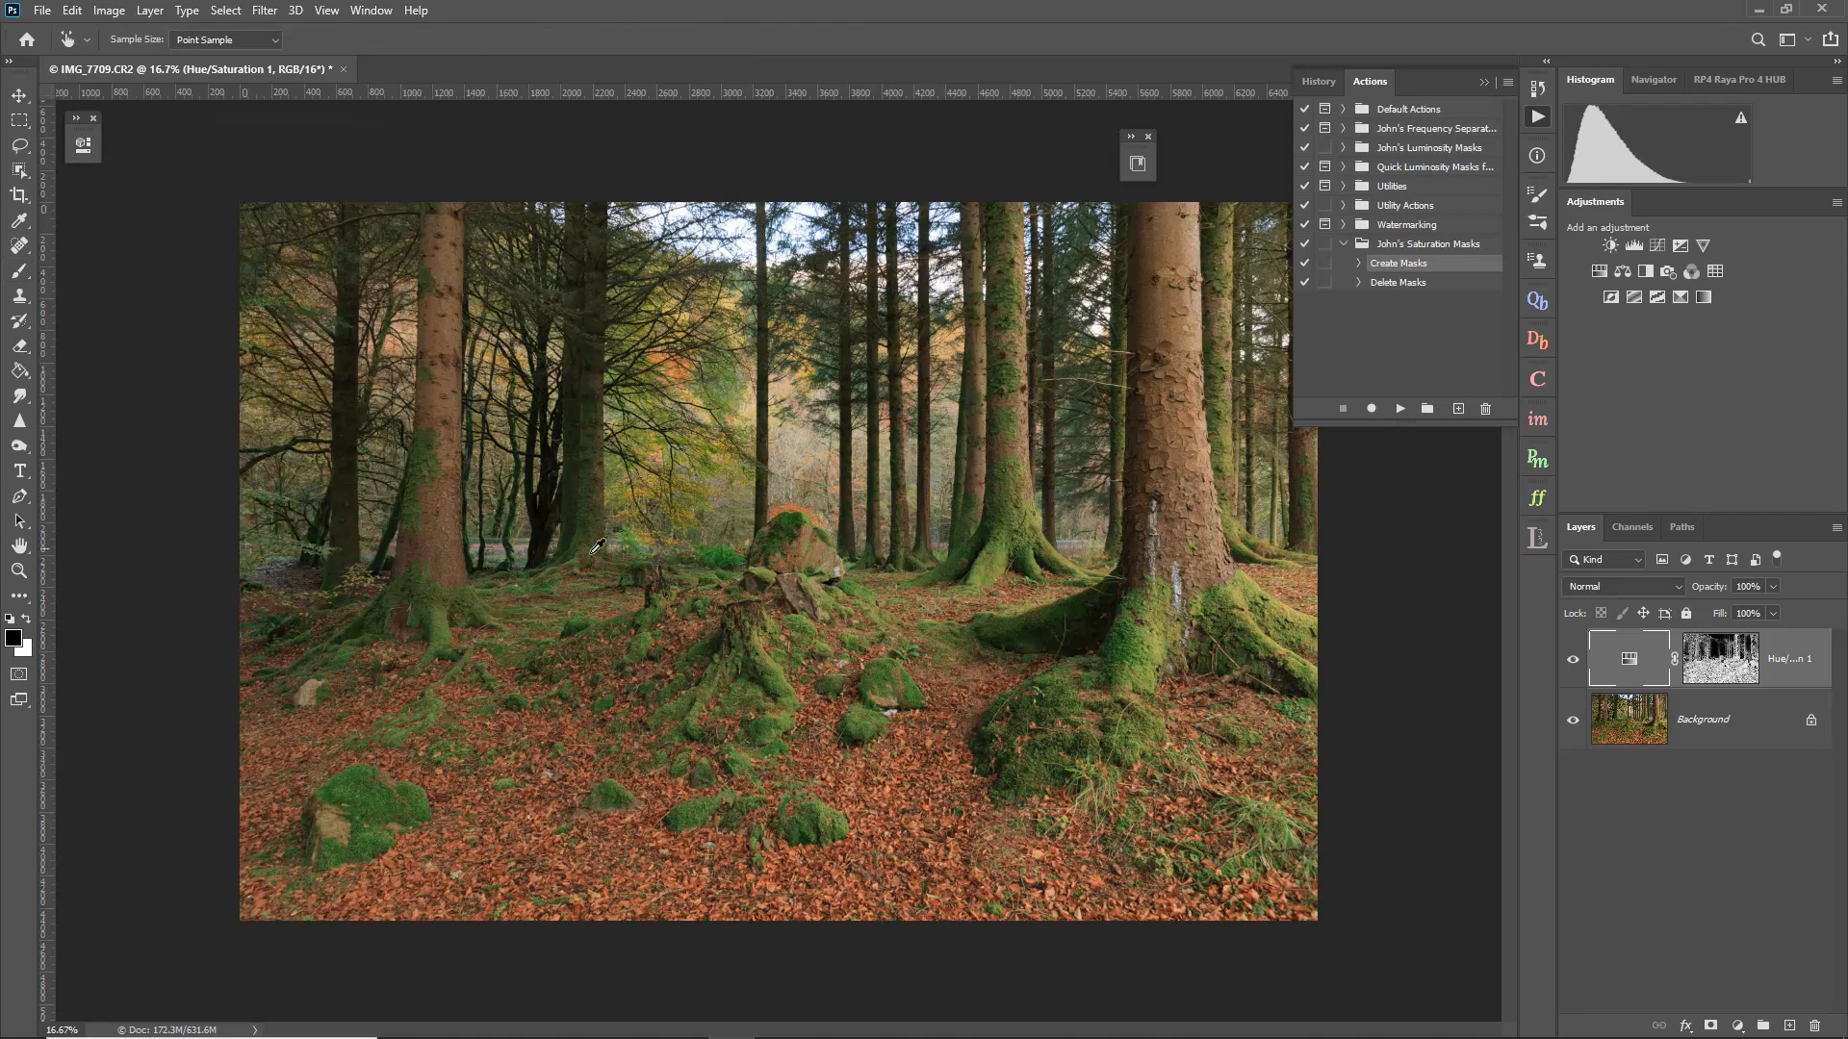